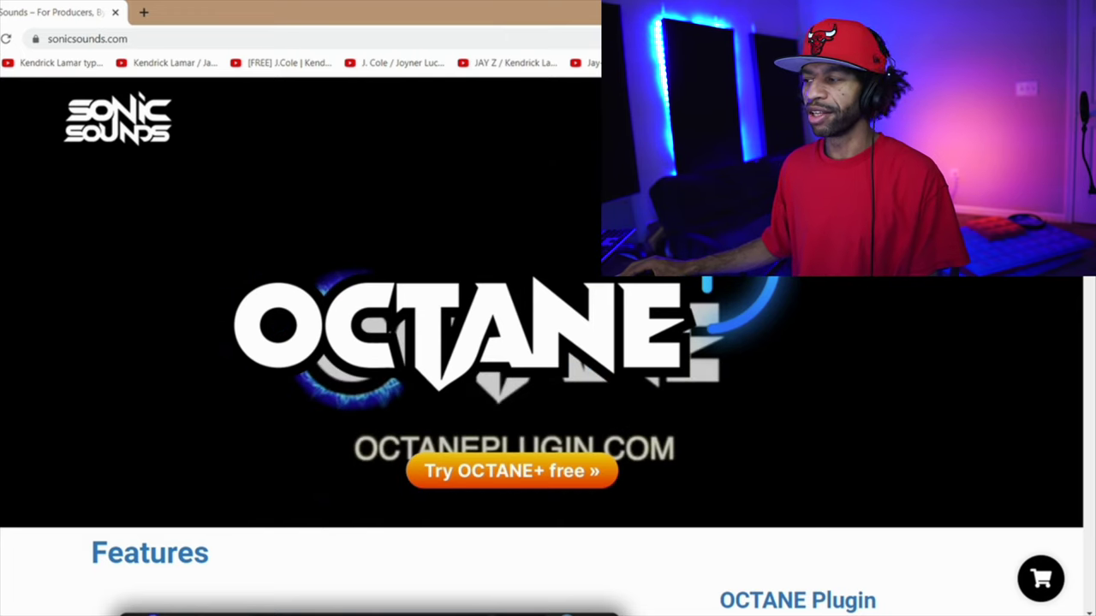
Review the OCTANE, OCTANE+ and Starter Pack pricing cards, then switch back to FL Studio's Octane.
scroll(548, 343, down, 20)
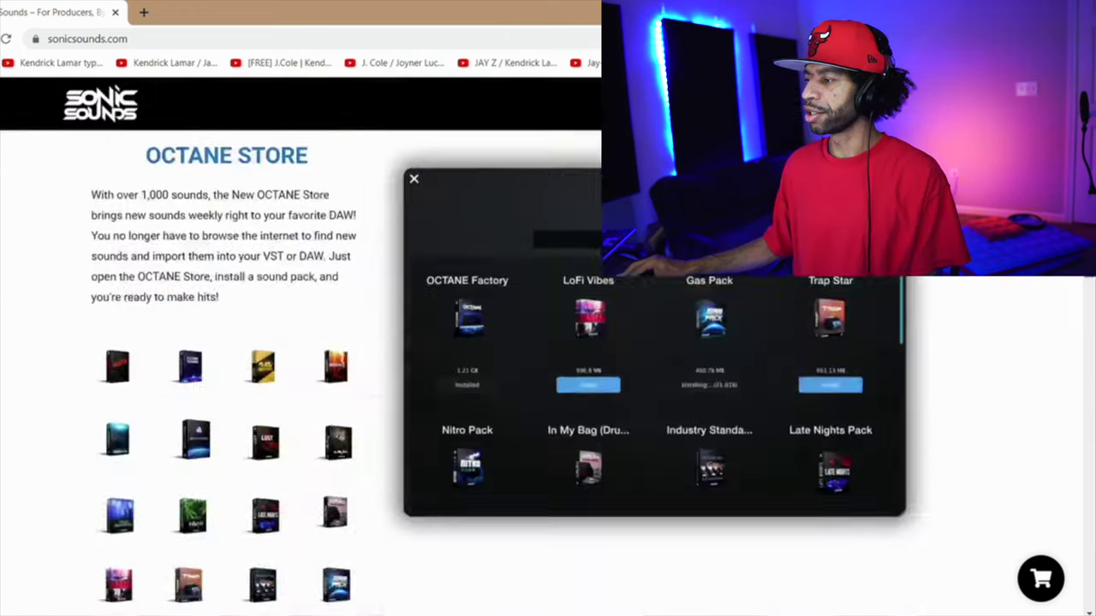
scroll(548, 342, down, 15)
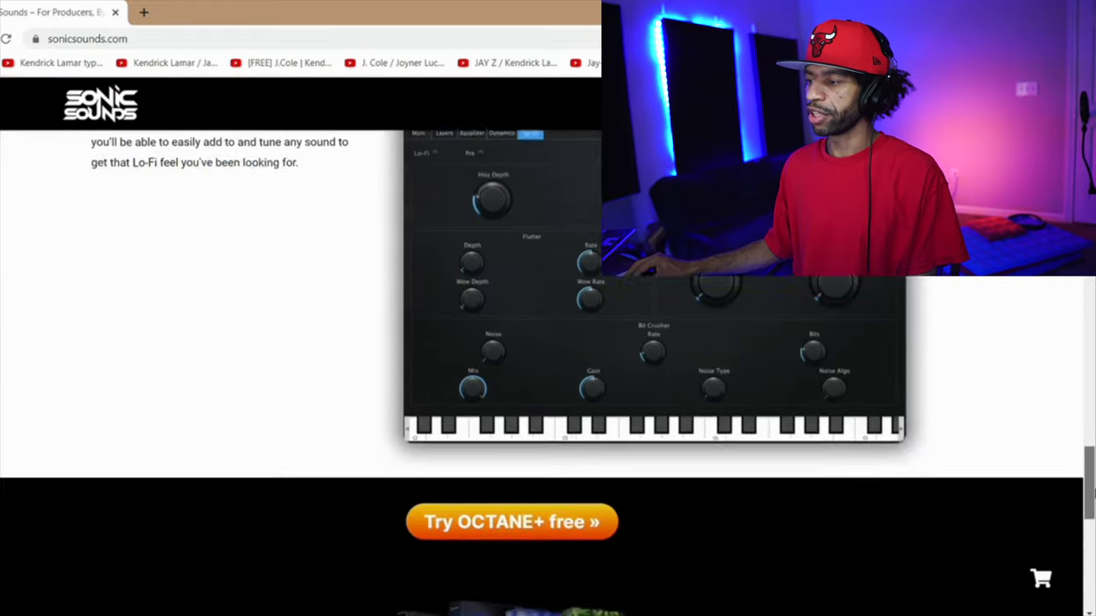
scroll(456, 399, down, 2)
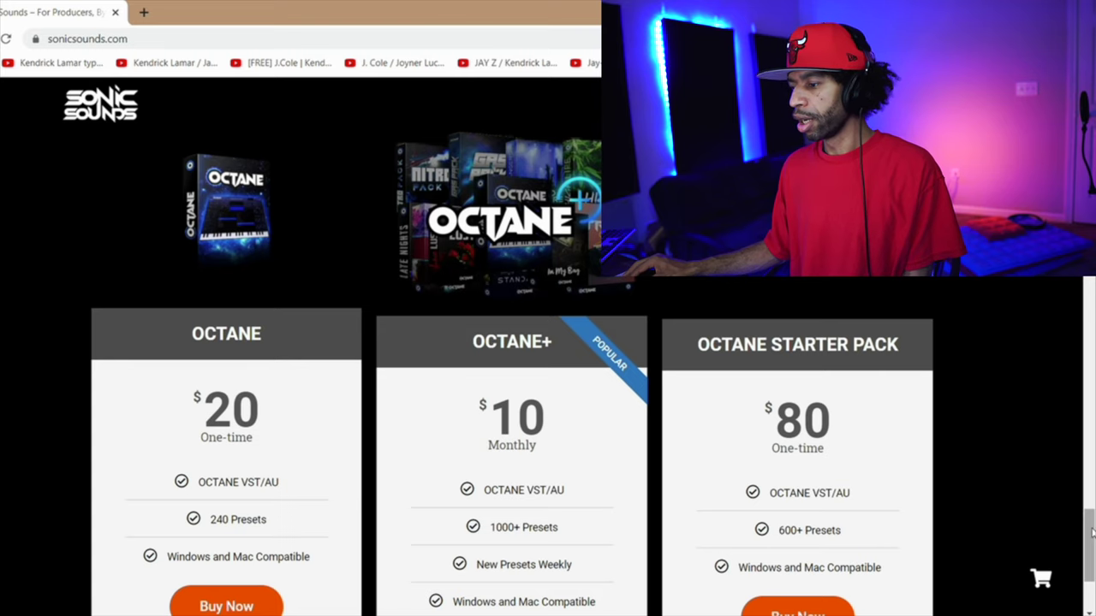
scroll(856, 513, down, 2)
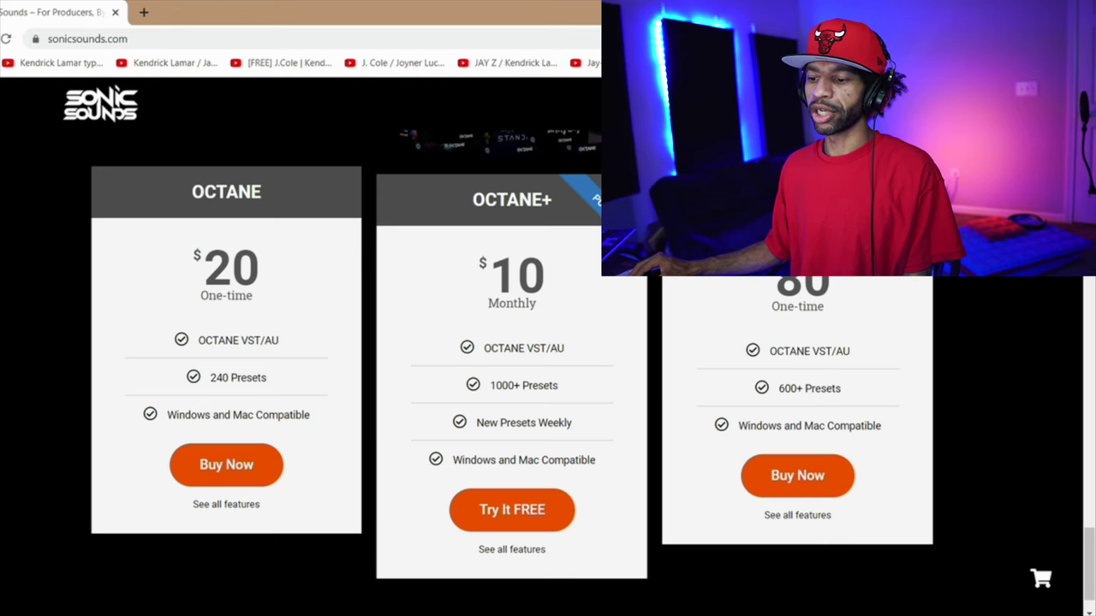
click(304, 610)
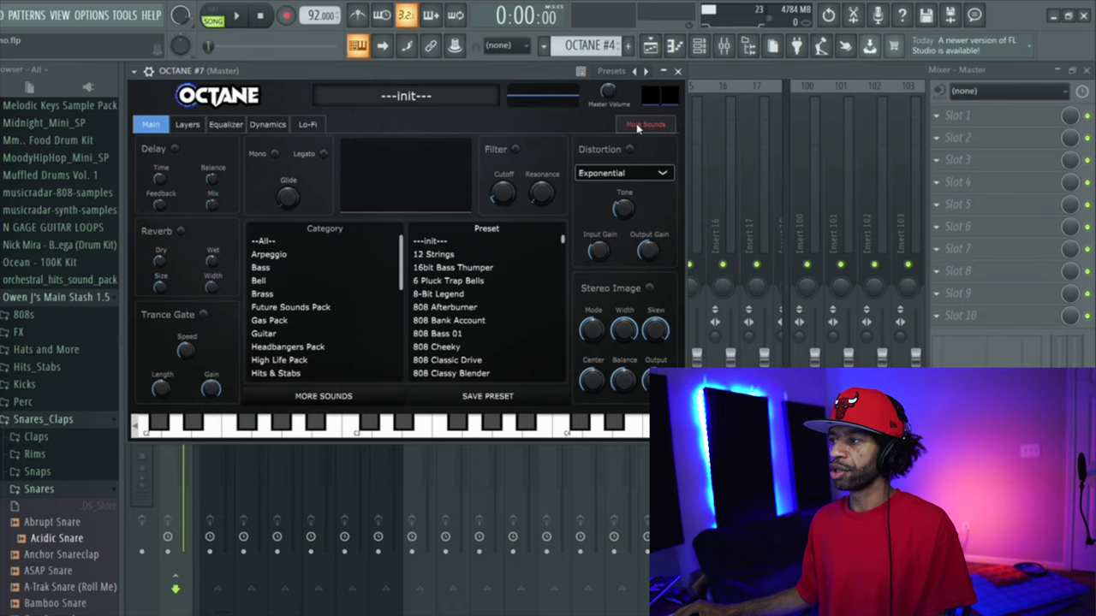
Open Octane's More Sounds pack store and browse down to the row with In My Bag.
click(644, 125)
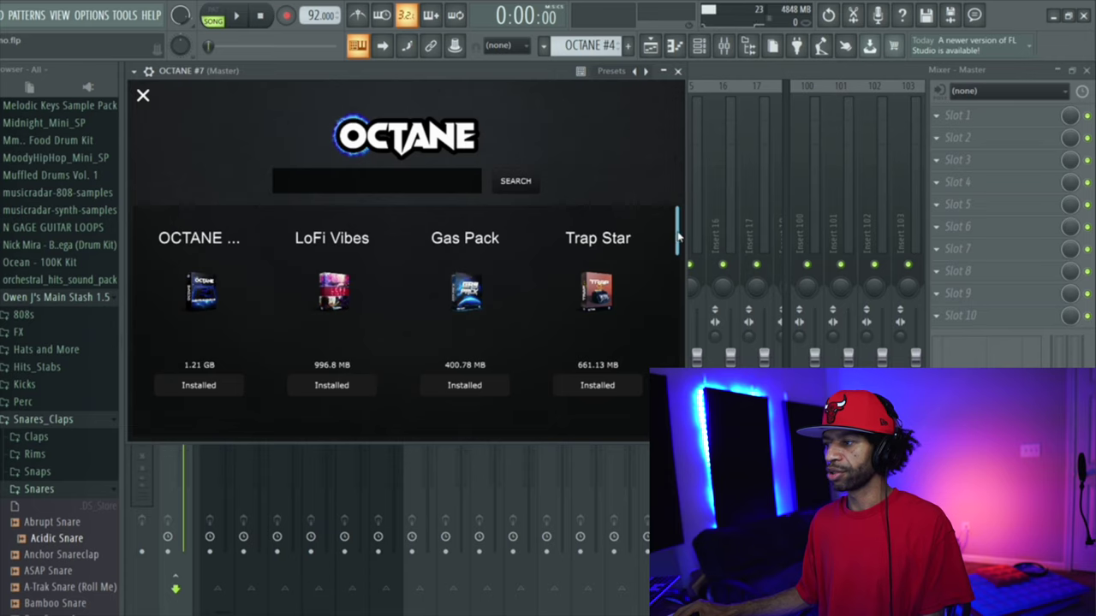
drag(679, 236, 660, 272)
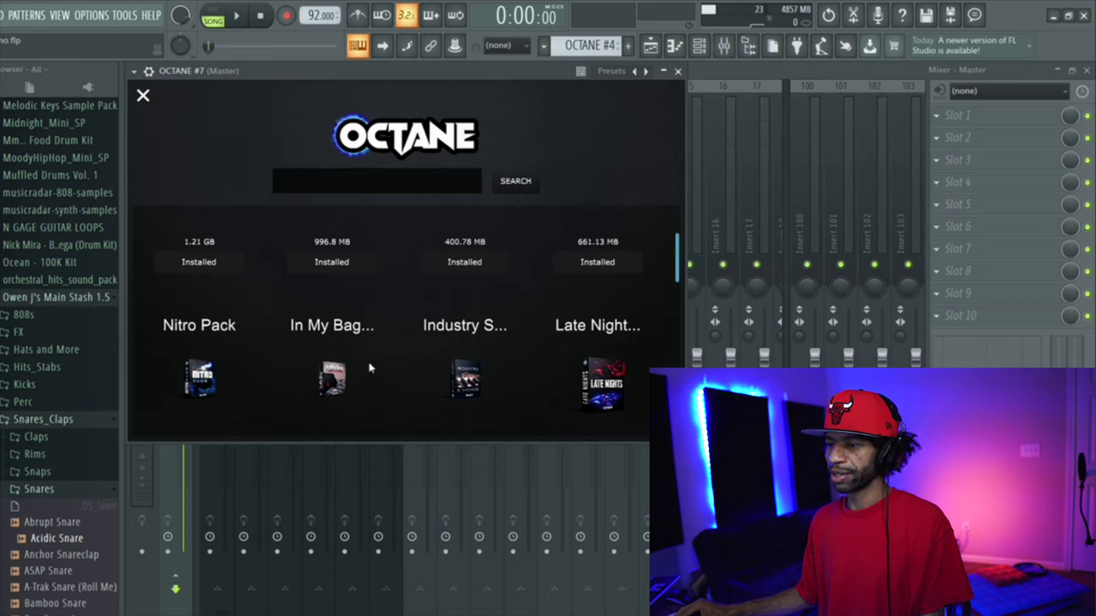
drag(676, 272, 681, 323)
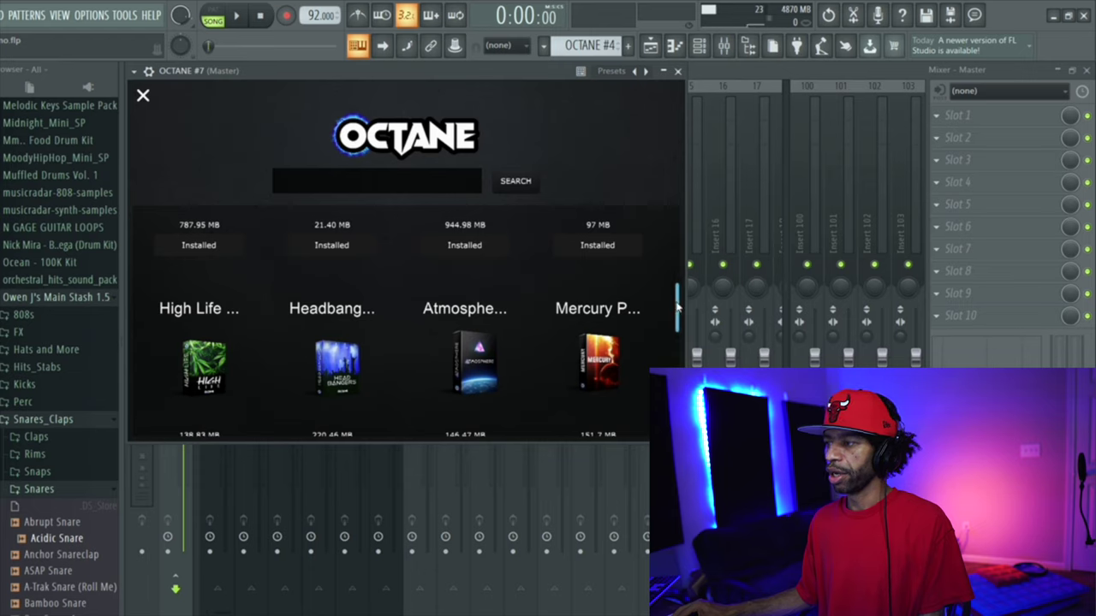
drag(677, 307, 674, 365)
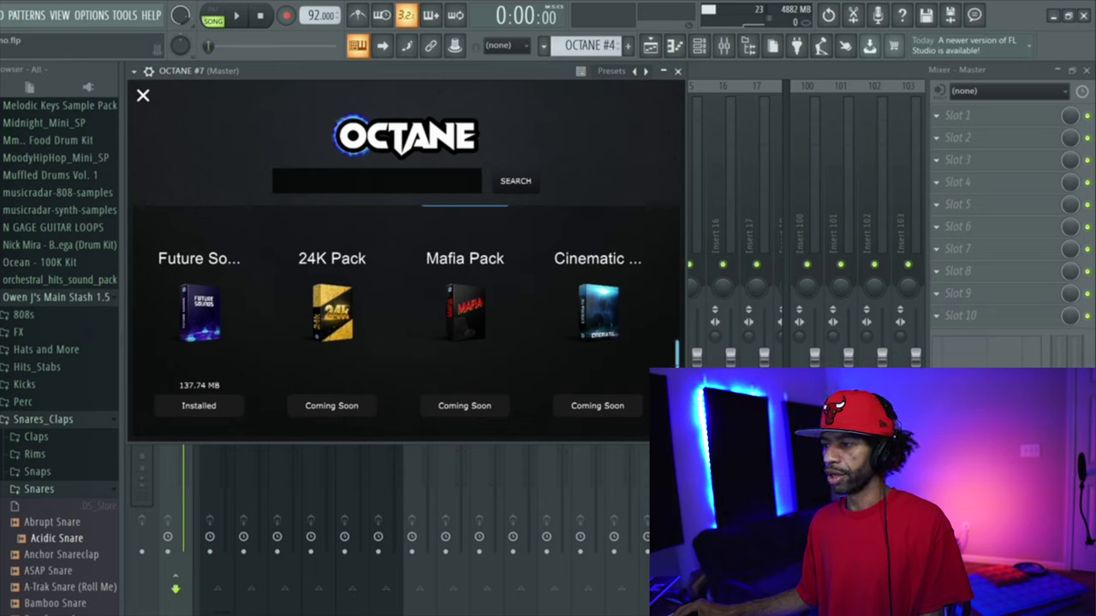
scroll(403, 245, down, 1)
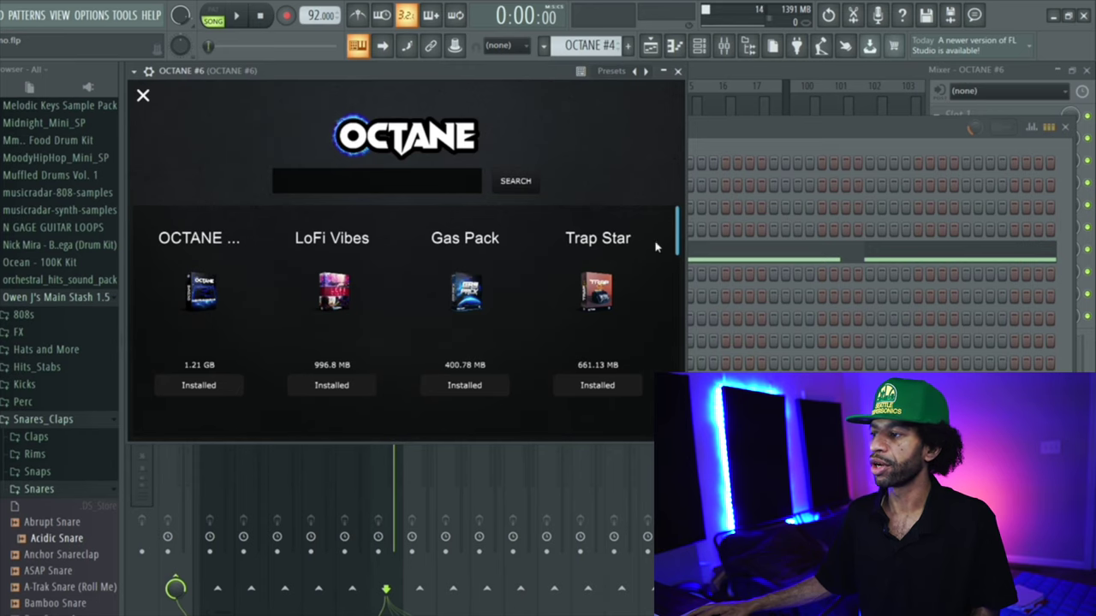
Browse to the store's last row, where In My Bag 2 and another pack await installation.
scroll(676, 248, down, 2)
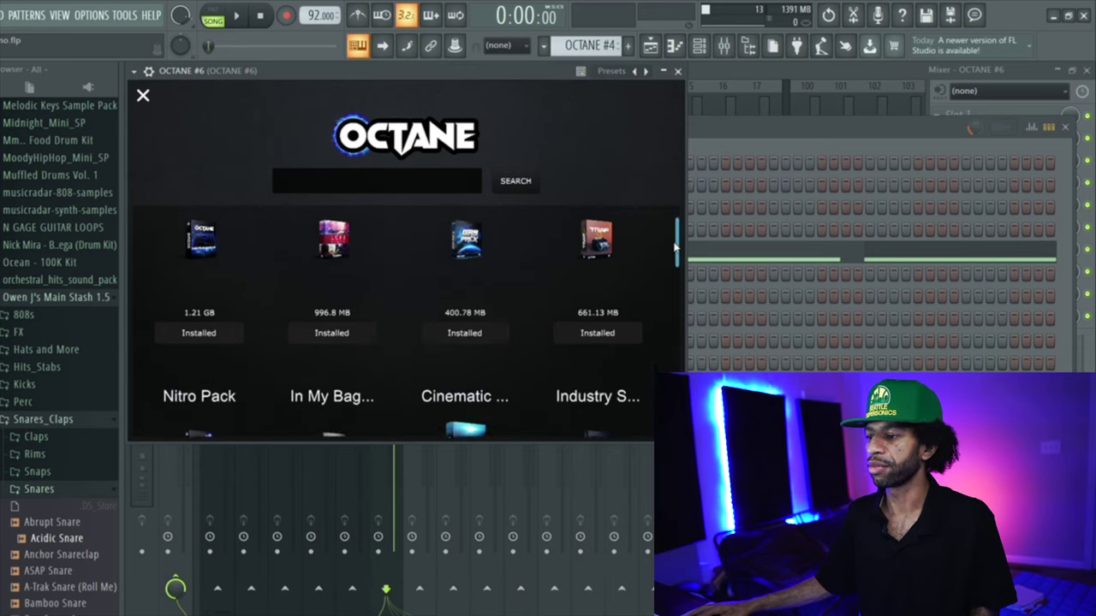
drag(675, 248, 688, 287)
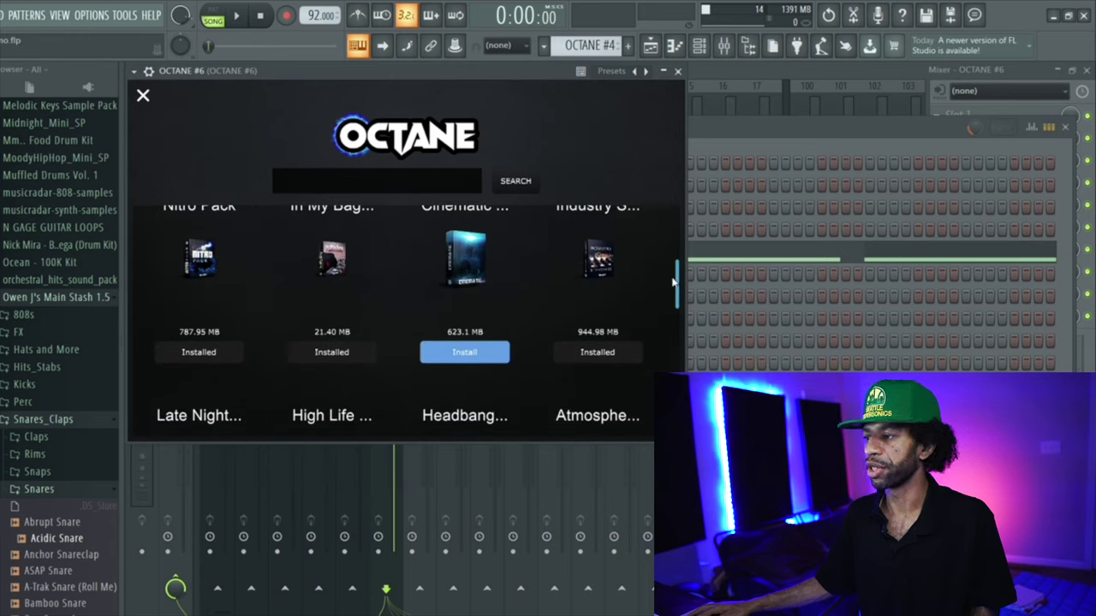
drag(676, 278, 677, 347)
scroll(505, 325, down, 3)
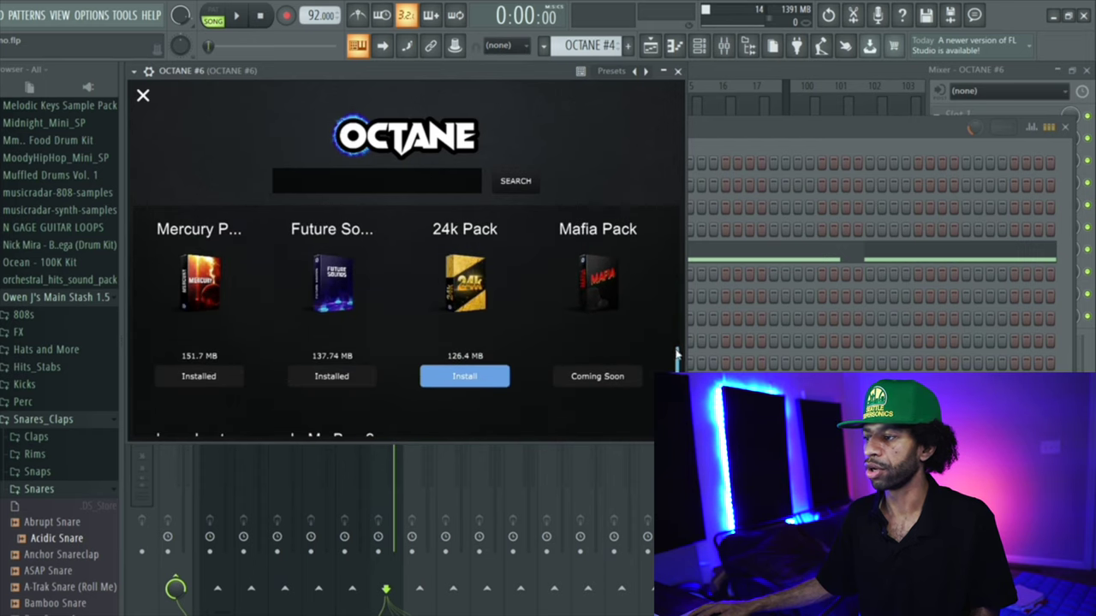
drag(677, 356, 676, 399)
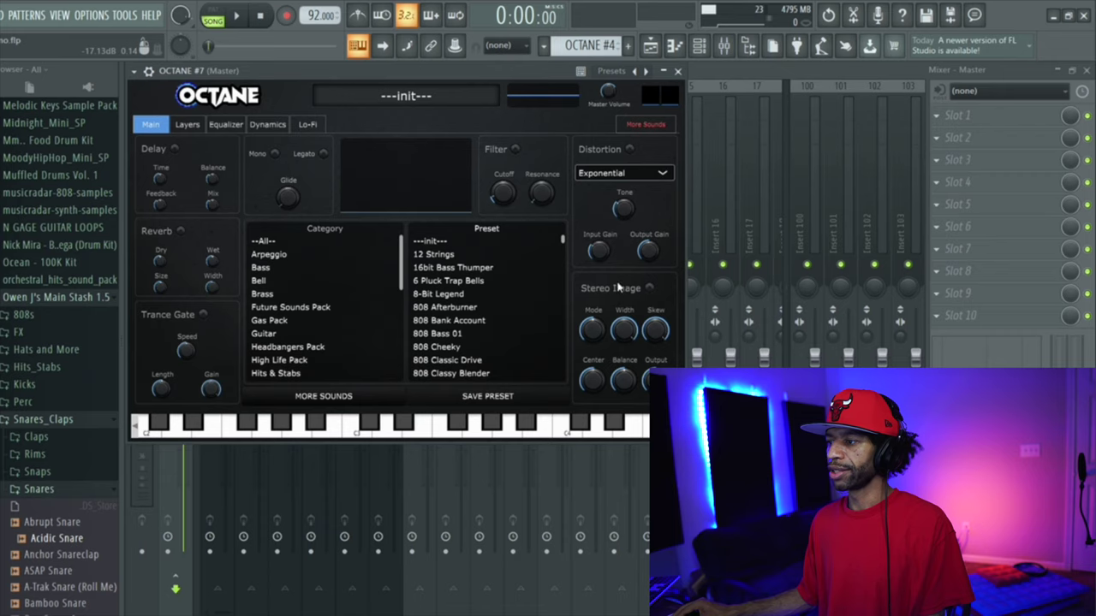
View Octane's Layers, Equalizer, Dynamics and Lo-Fi pages in turn.
click(187, 125)
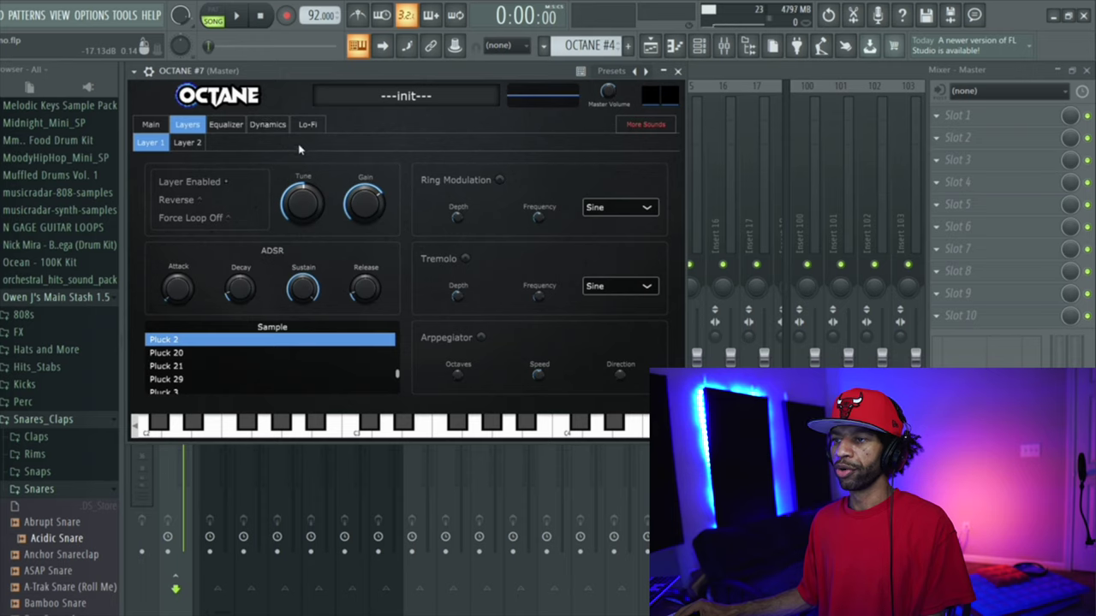
click(228, 125)
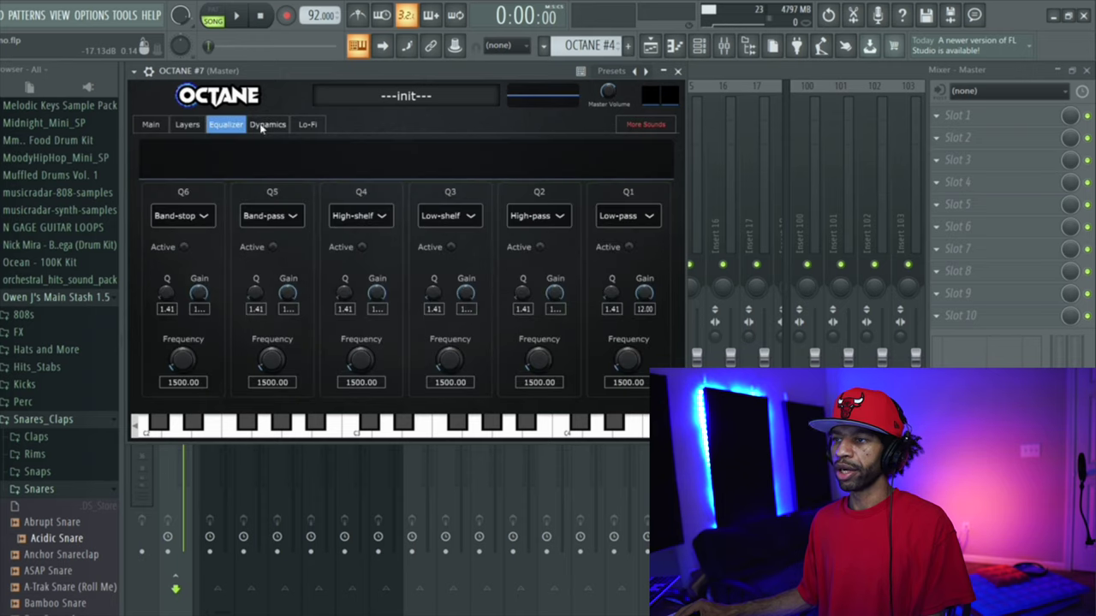
click(263, 125)
click(308, 125)
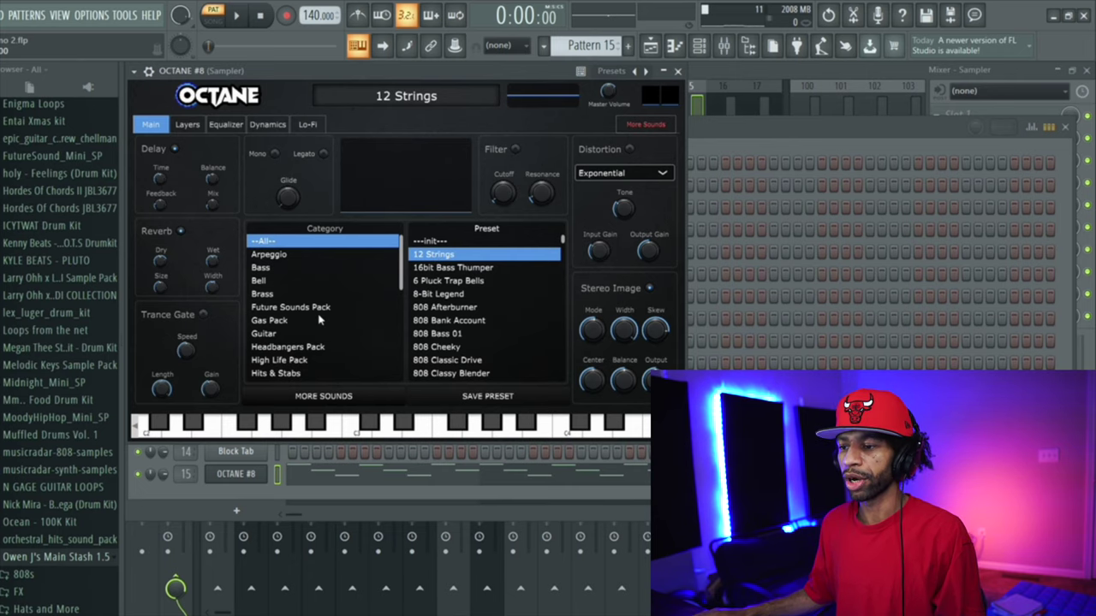
Audition LoFi Vibes presets 16bit Bass Thumper, 8-Bit Legend, A Better Day Strings, Altered Carbon Synth and Arp Lofi Piano.
scroll(318, 319, down, 3)
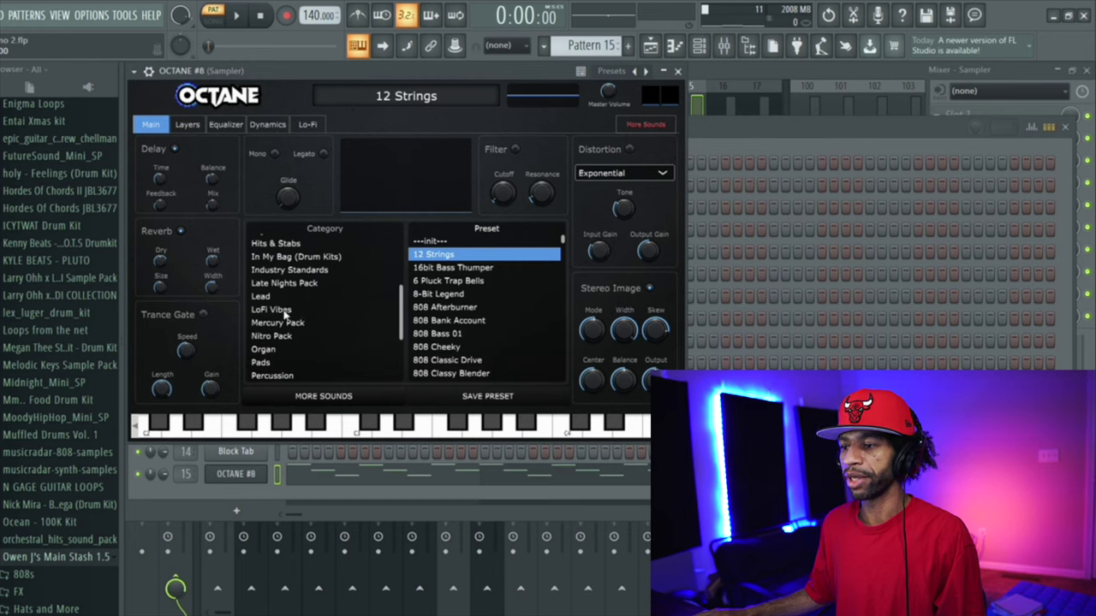
click(272, 310)
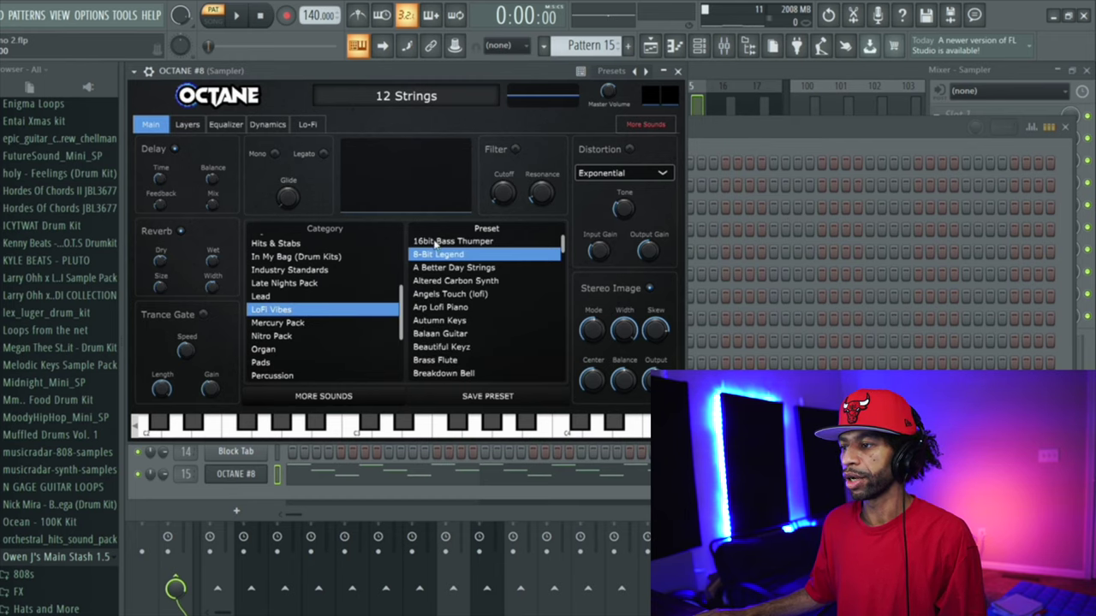
click(435, 242)
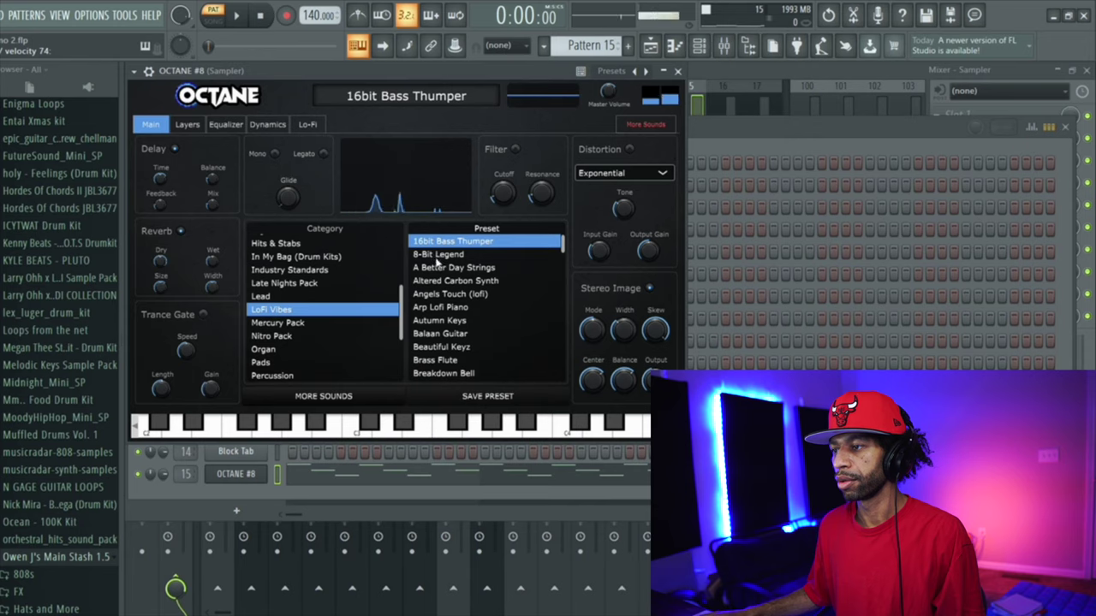
click(435, 256)
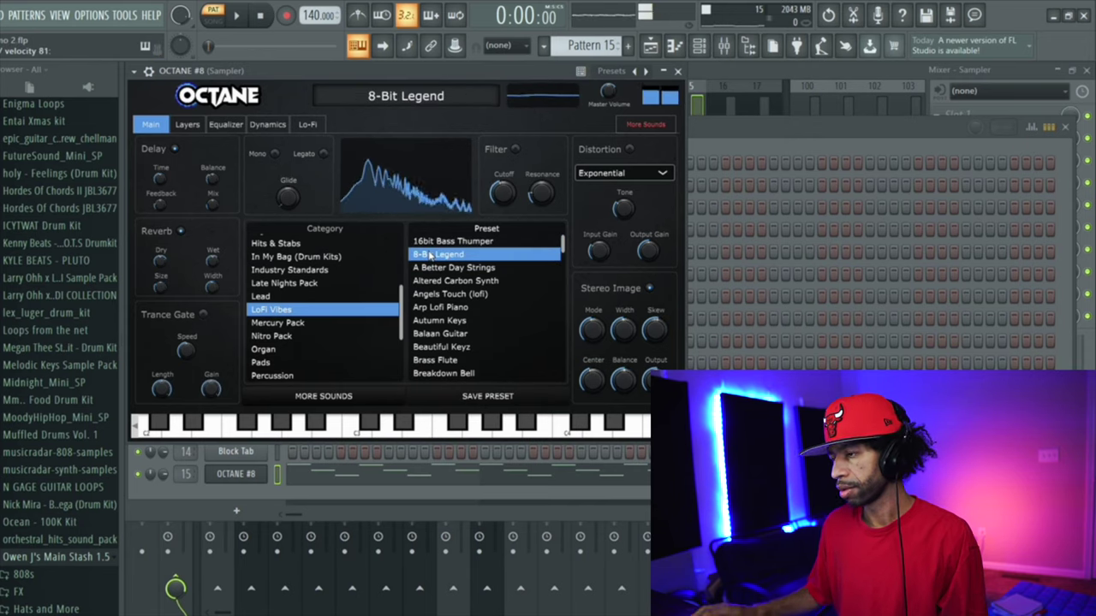
click(455, 269)
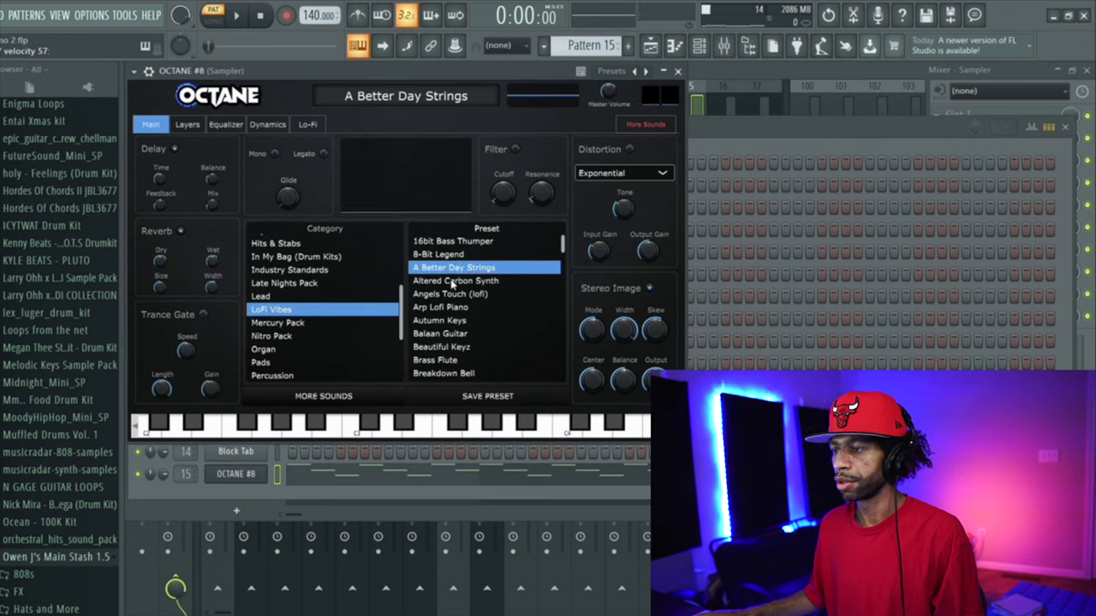
click(452, 281)
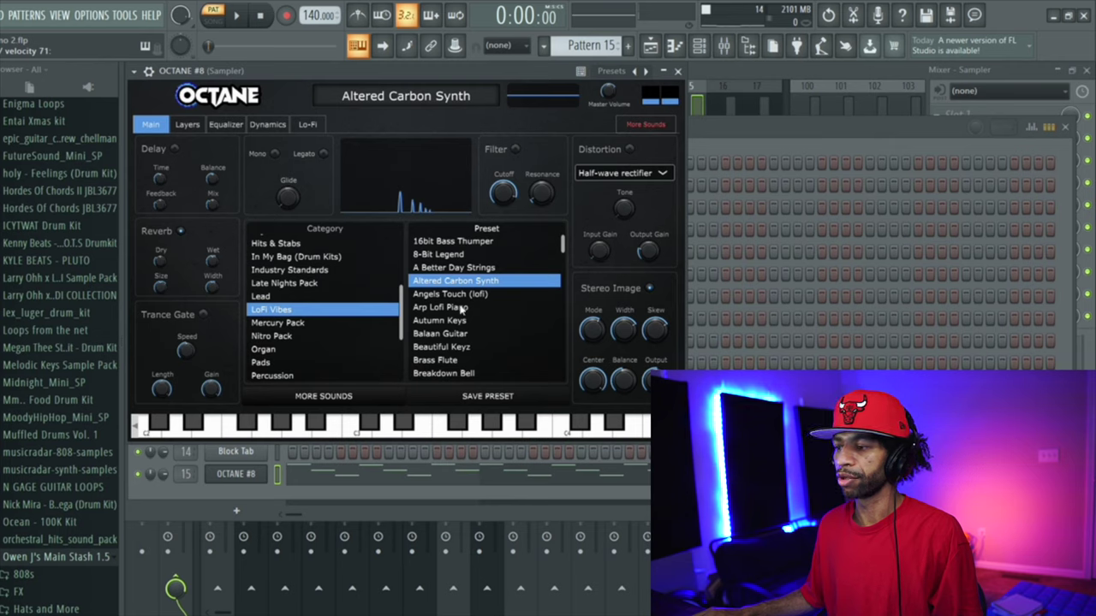
click(461, 309)
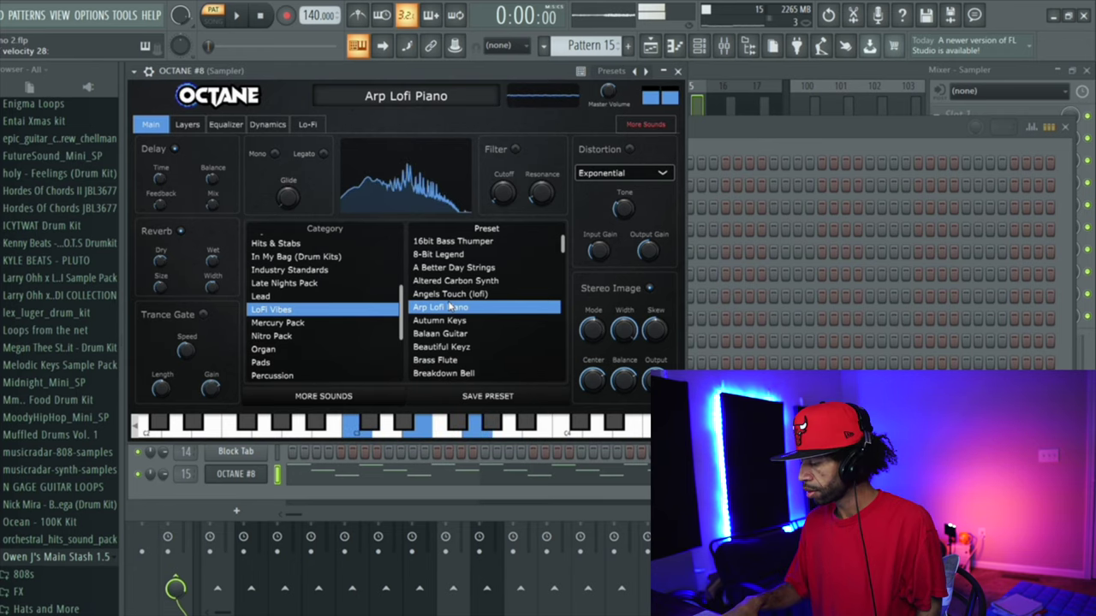
Audition the Breakdown Bell, Brick Master and cadillac synth presets.
scroll(490, 304, down, 3)
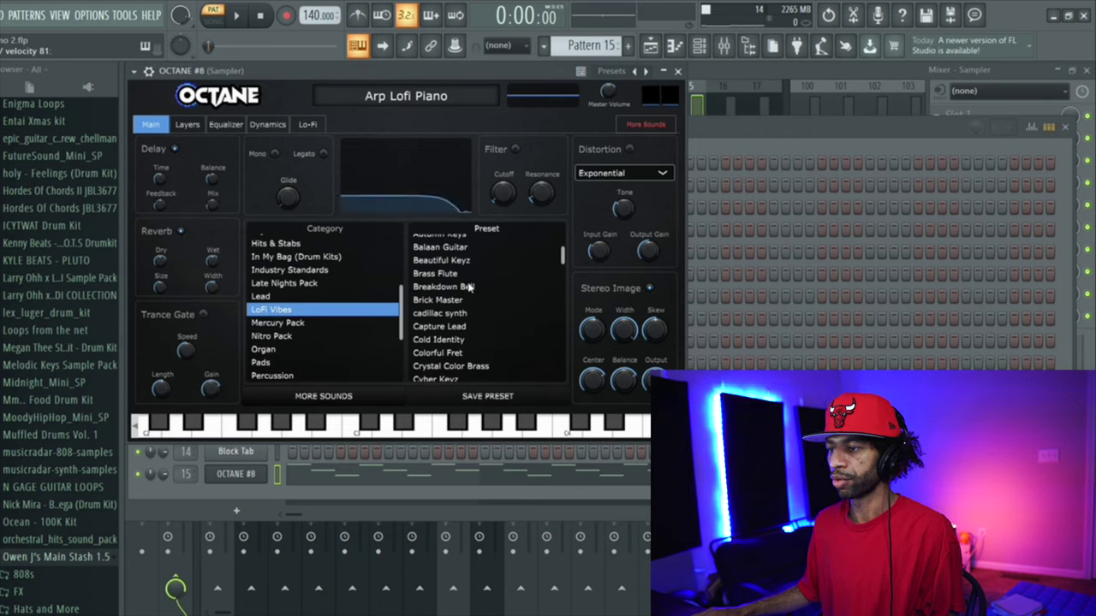
click(469, 288)
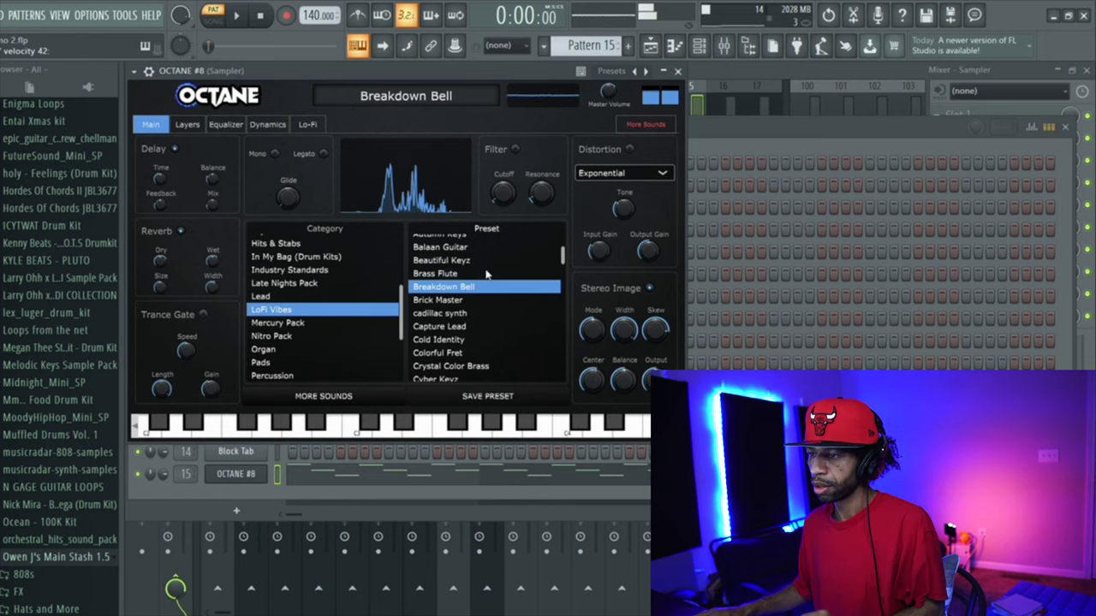
click(459, 303)
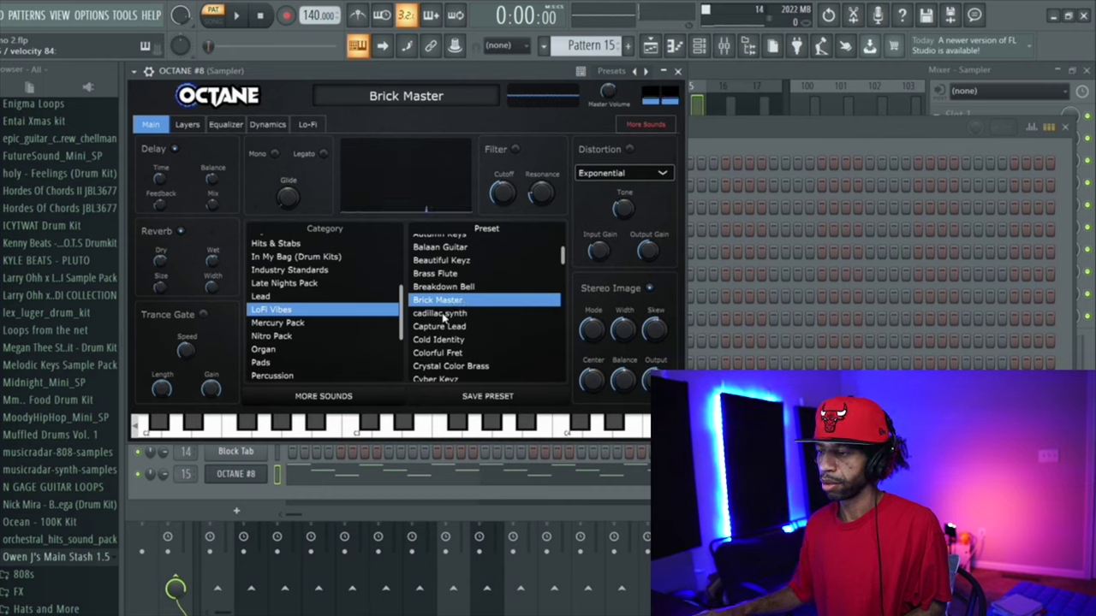
click(443, 315)
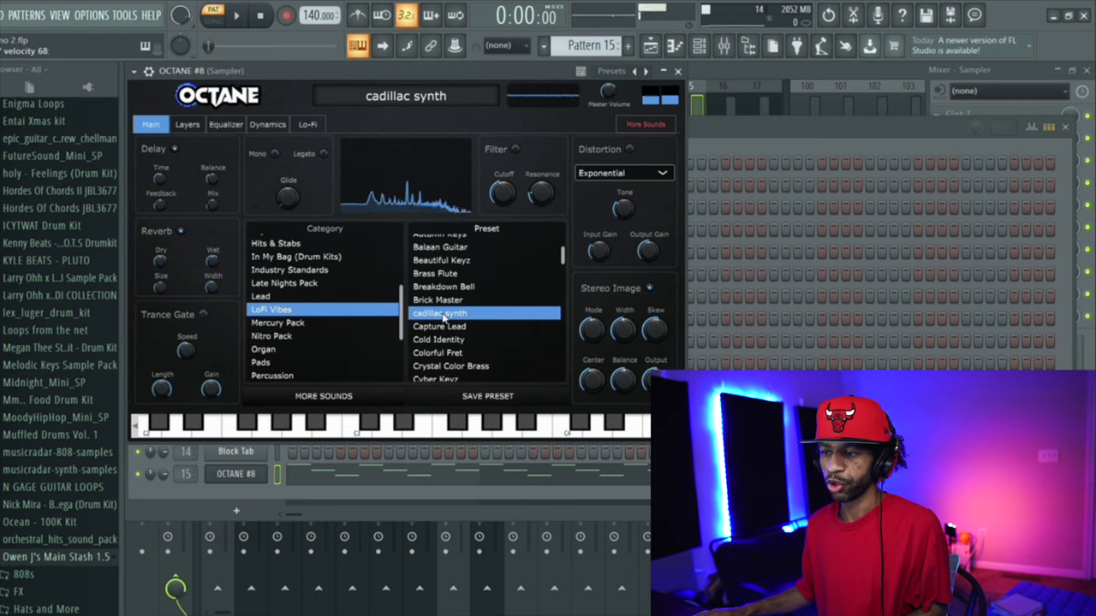
Audition Exhale Keys and Field of Dreams further down, then load Love Letters.
scroll(444, 321, down, 1)
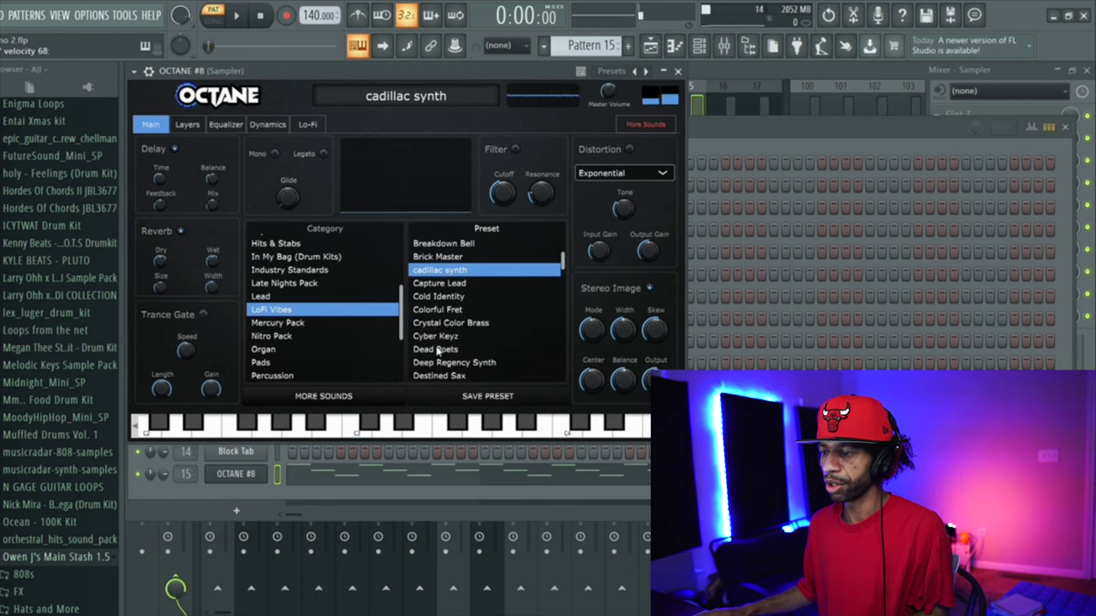
scroll(436, 351, down, 2)
scroll(438, 350, down, 1)
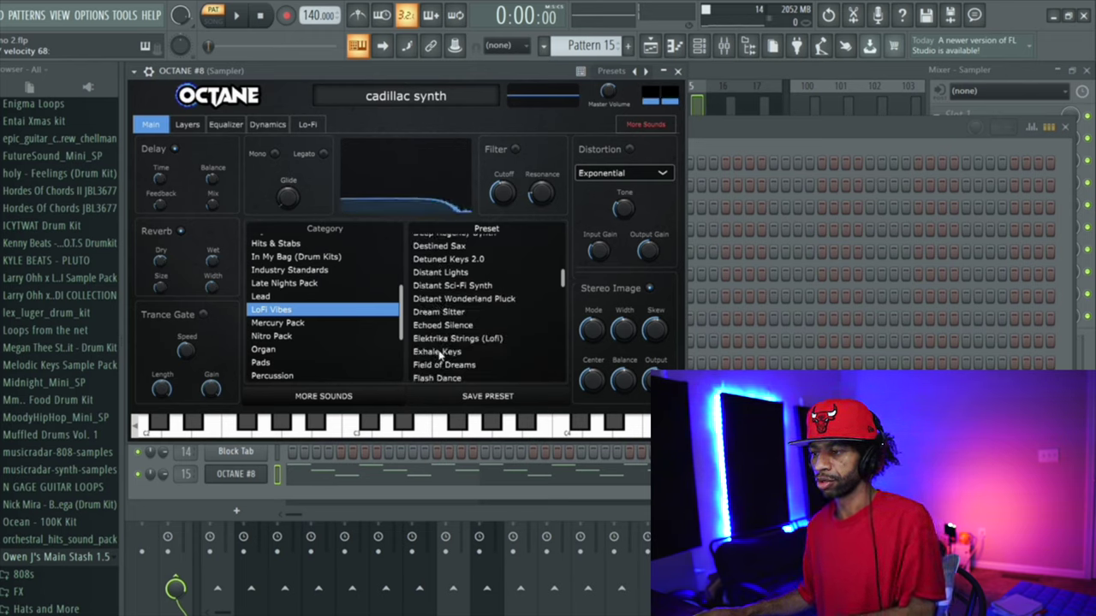
click(439, 352)
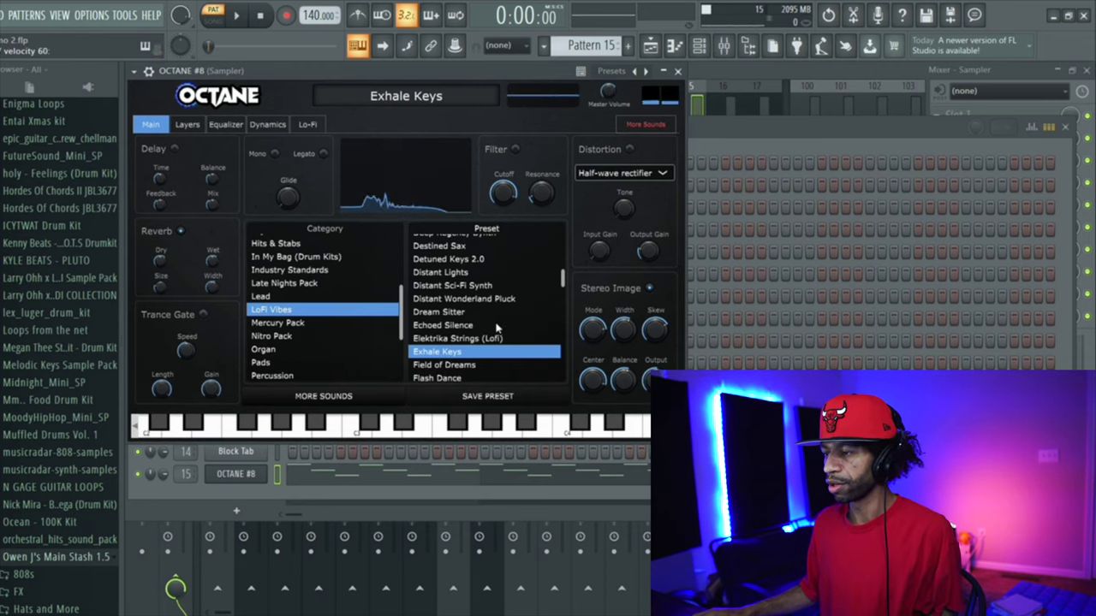
scroll(563, 277, down, 2)
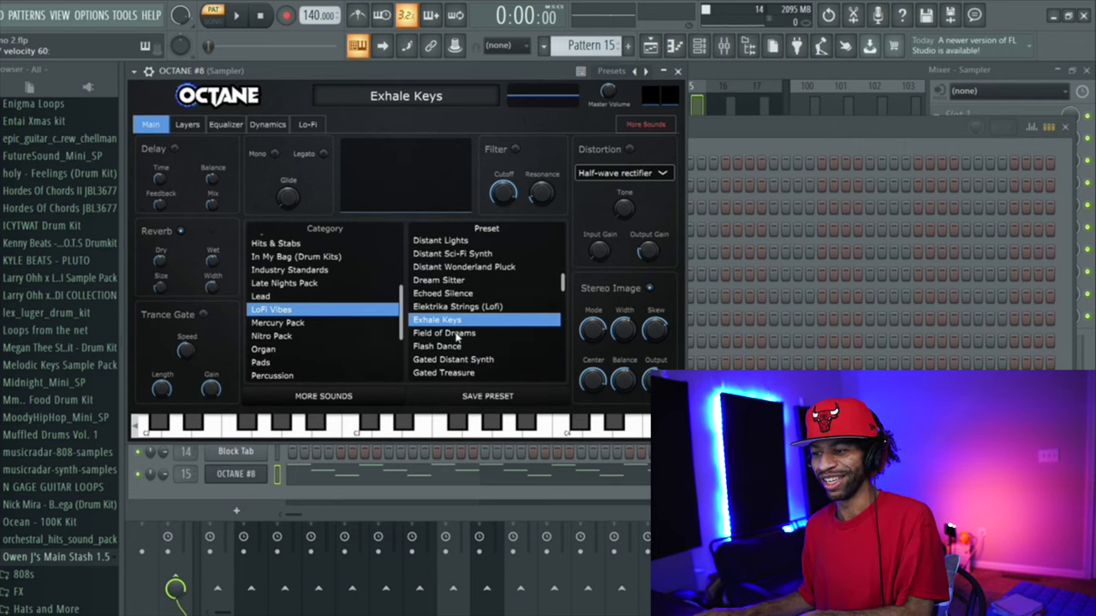
click(456, 334)
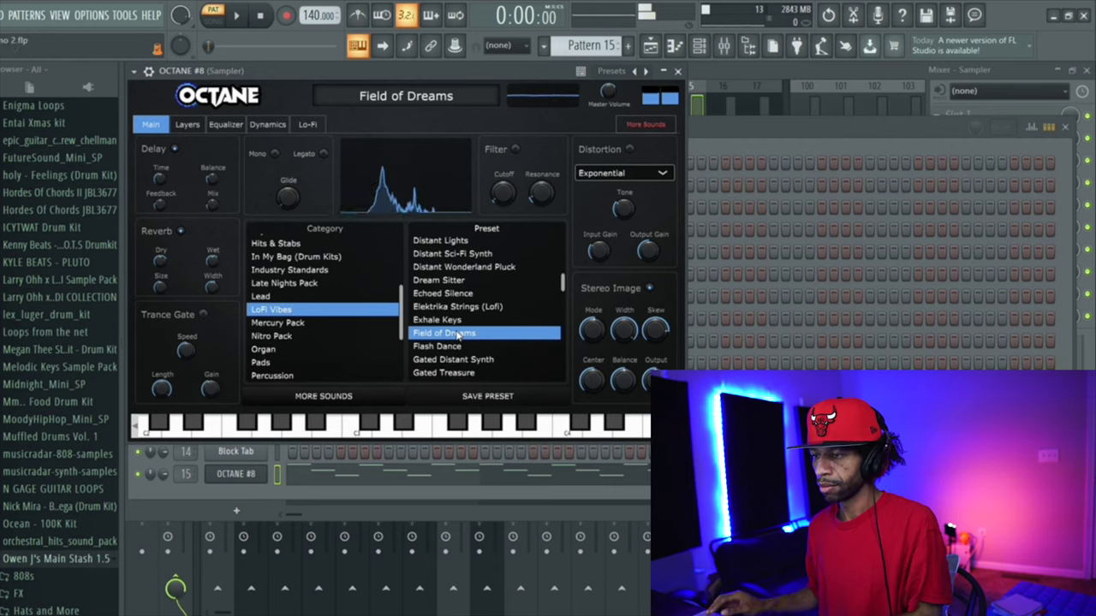
scroll(441, 355, down, 3)
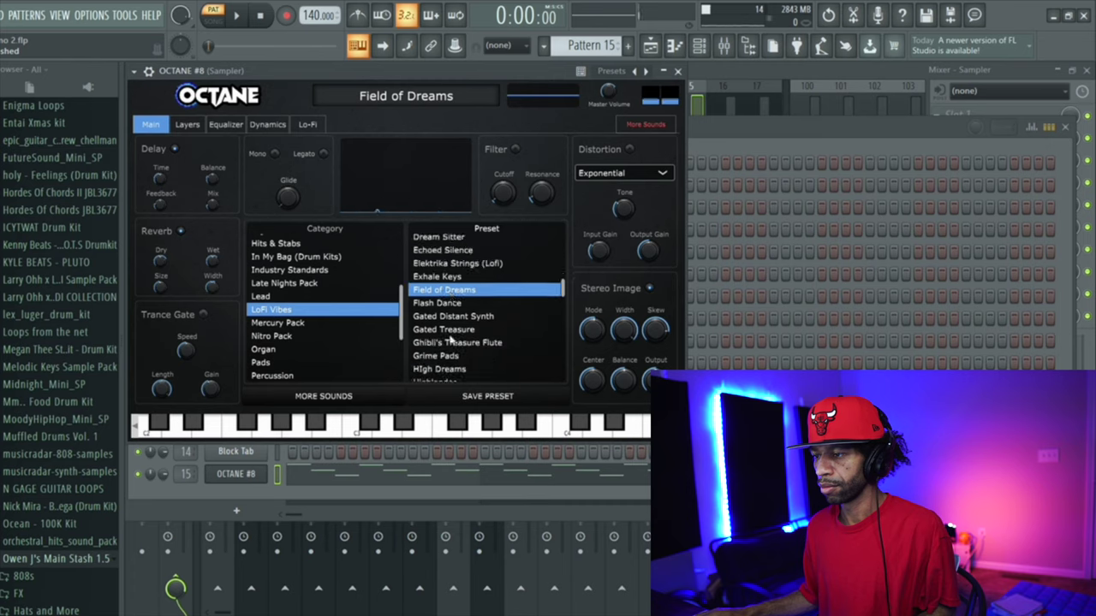
scroll(445, 351, down, 5)
click(443, 331)
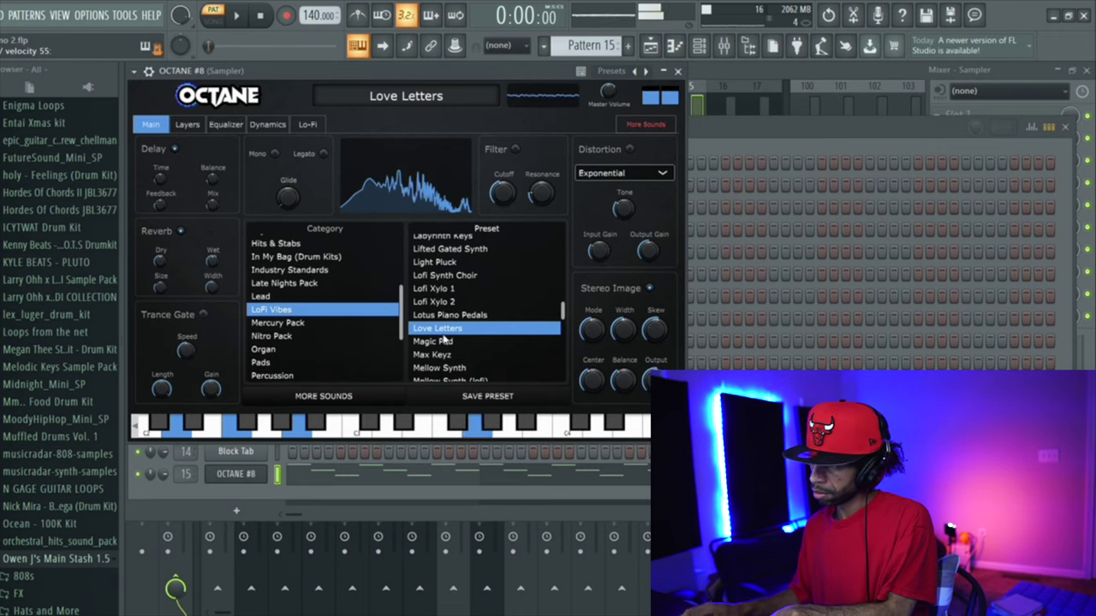
Audition Lofi Xylo 1, stop playback, then load Piano in the Sky.
click(450, 290)
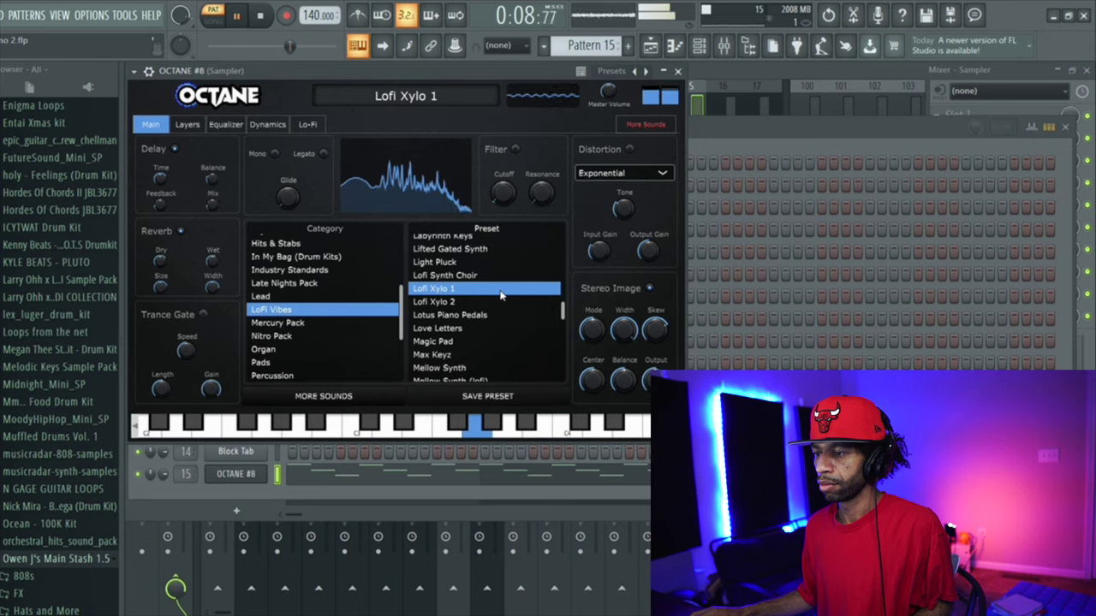
key(space)
scroll(501, 295, down, 2)
scroll(500, 294, down, 3)
click(470, 311)
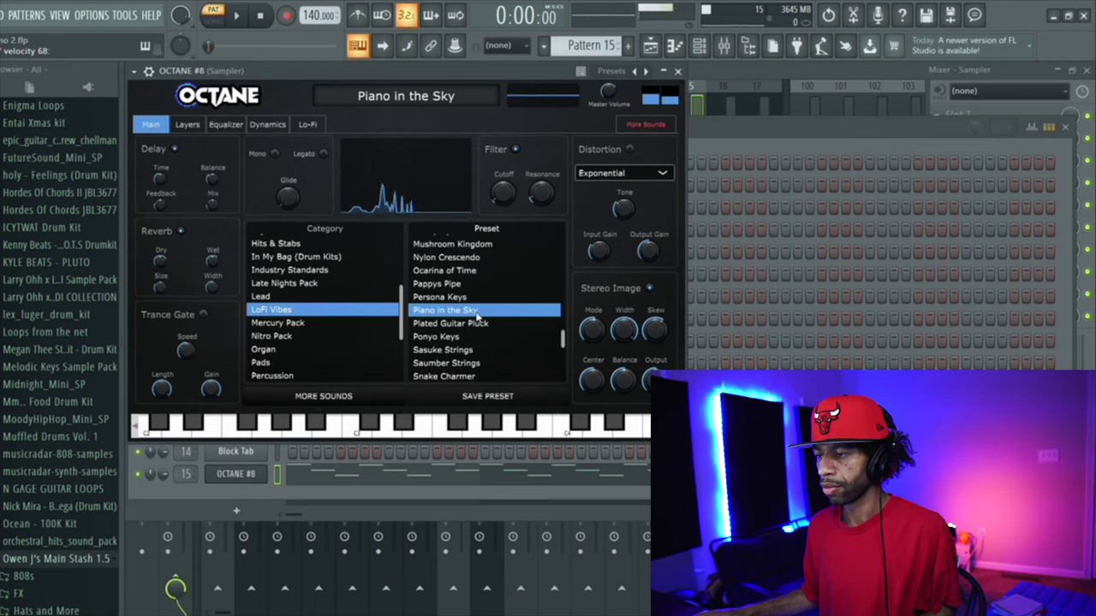
Load and play VHS, the last preset in the LoFi Vibes list.
scroll(477, 316, down, 2)
scroll(480, 318, down, 1)
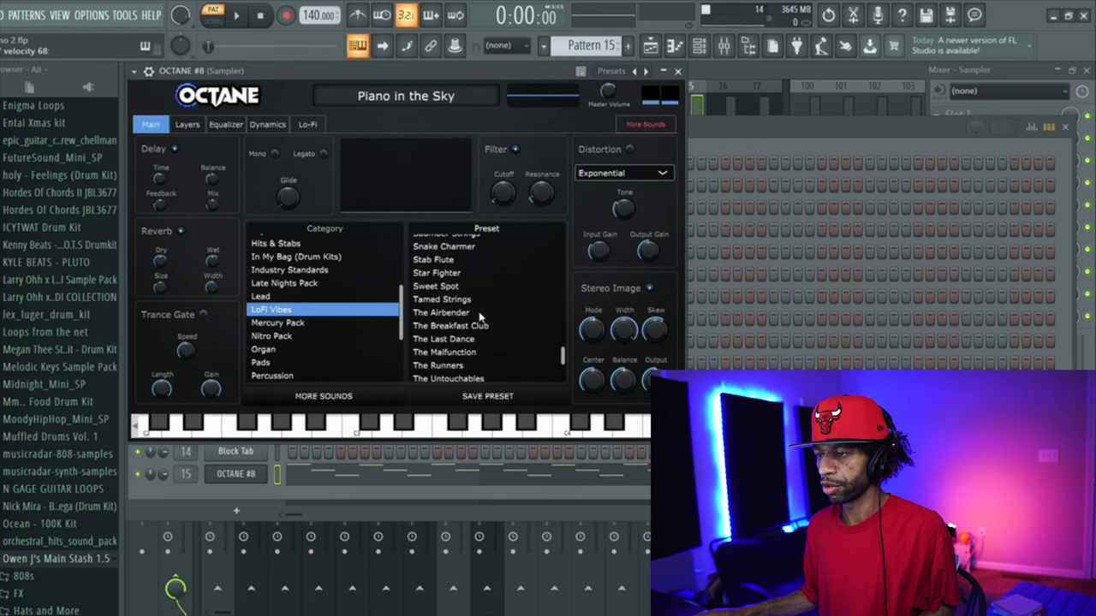
scroll(481, 318, down, 1)
scroll(481, 318, down, 1)
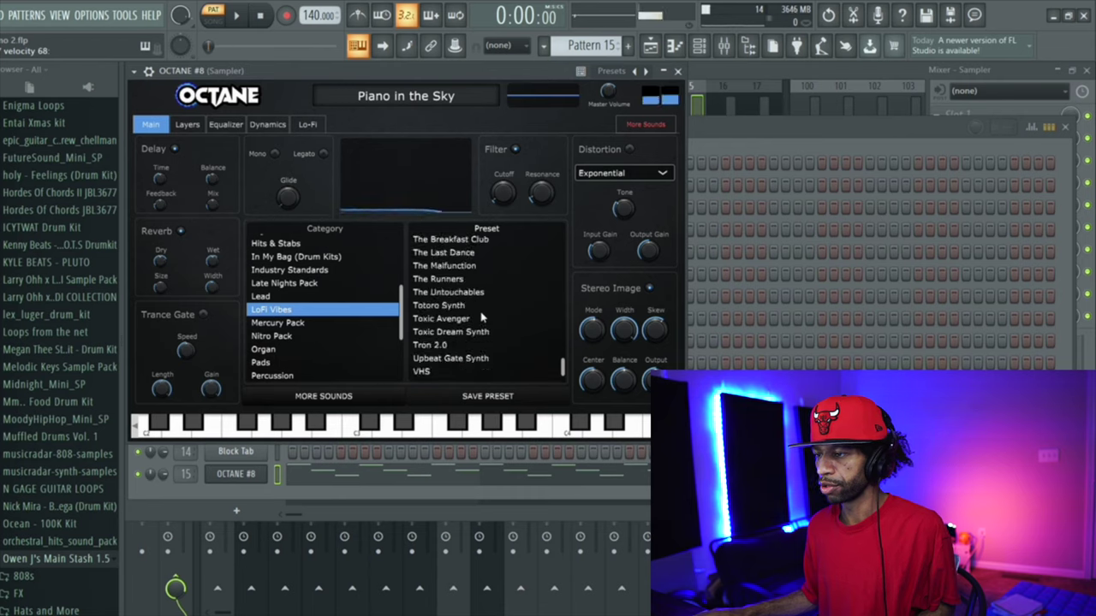
click(424, 372)
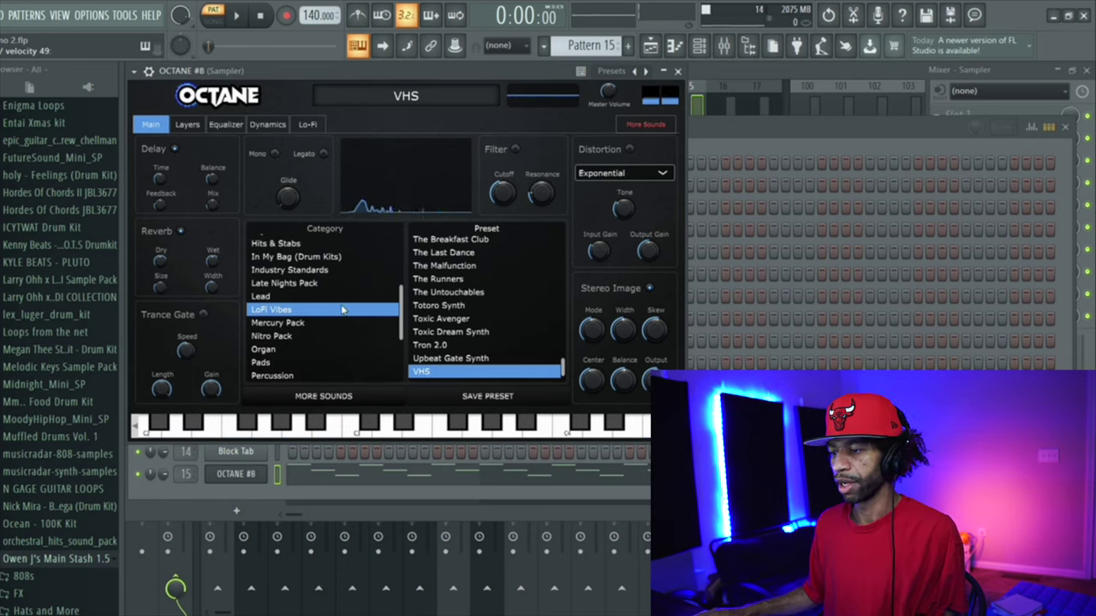
scroll(341, 310, up, 3)
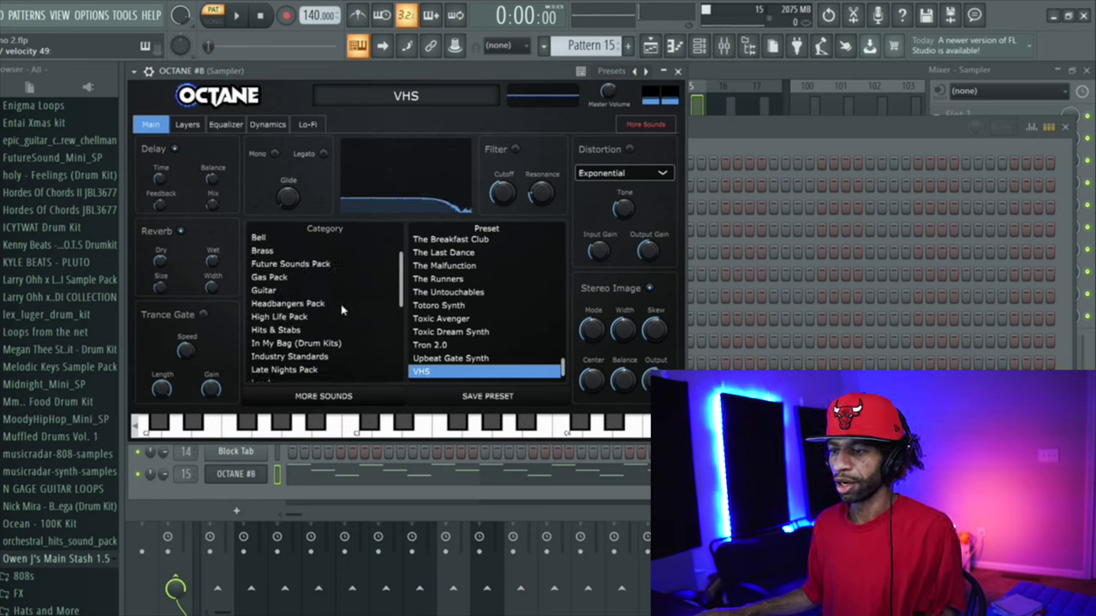
Load Mr Freeze Pads b from Future Sounds Pack, then bring the Playlist forward.
scroll(315, 315, up, 1)
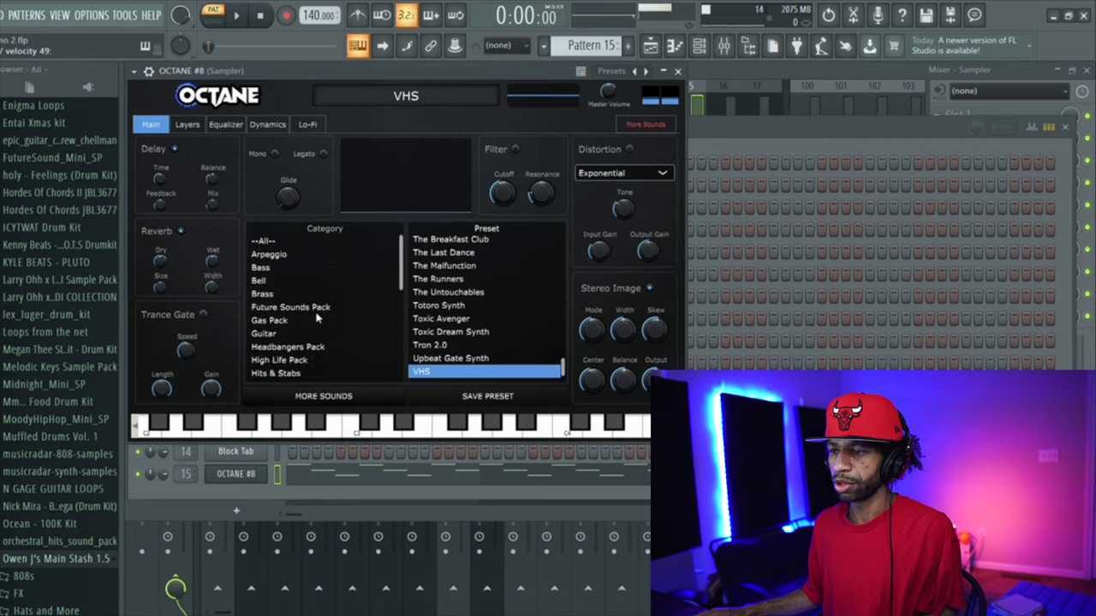
click(313, 309)
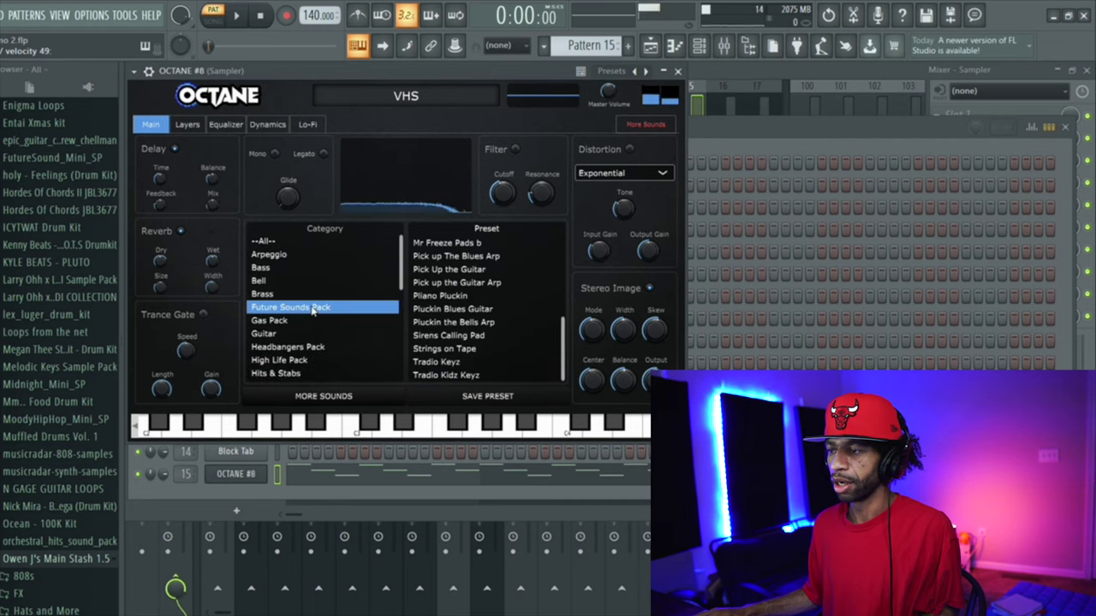
click(422, 244)
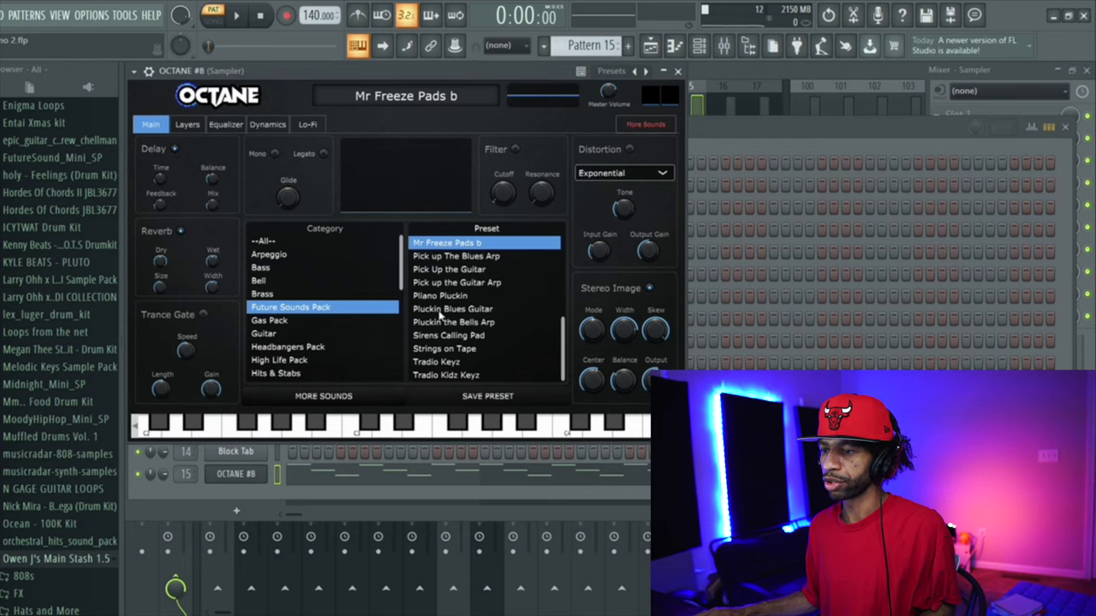
click(649, 46)
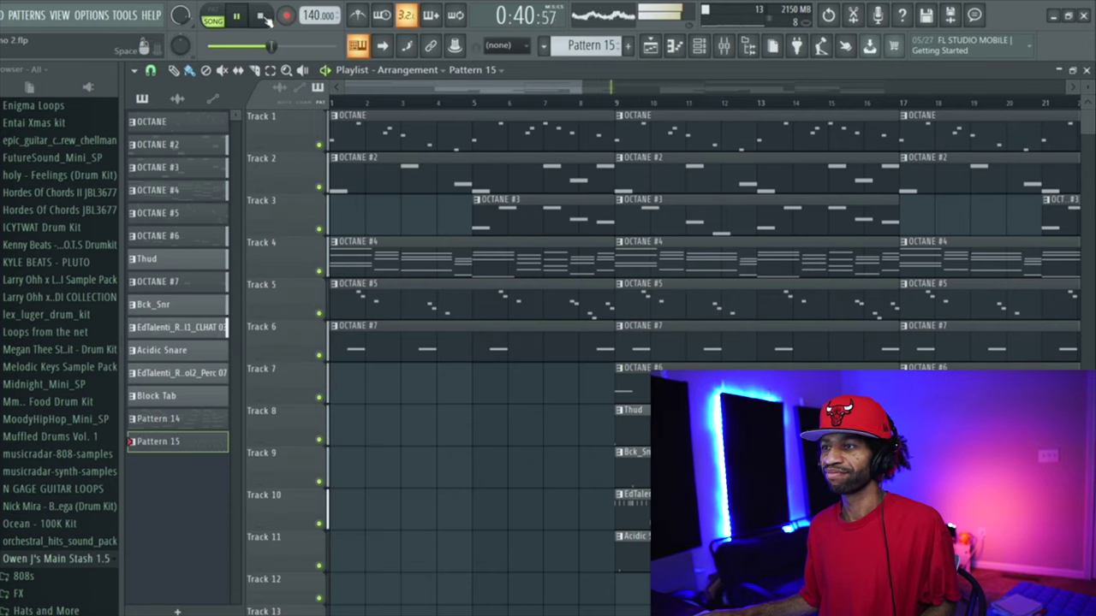
Stop the song, show the Mixer and Channel rack, and reopen the OCTANE #8 window.
click(262, 16)
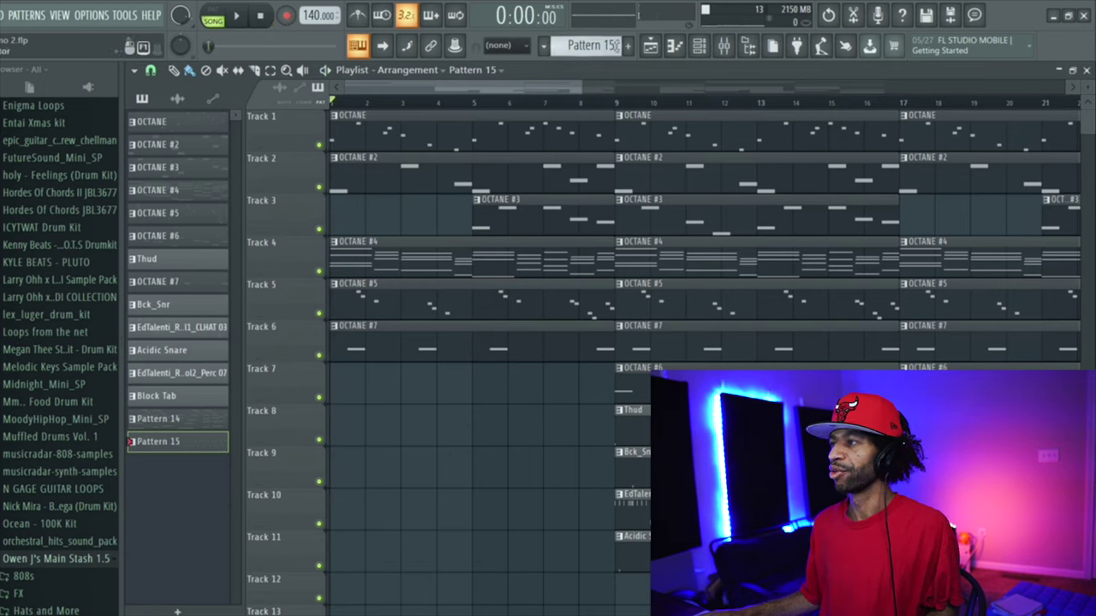
click(724, 46)
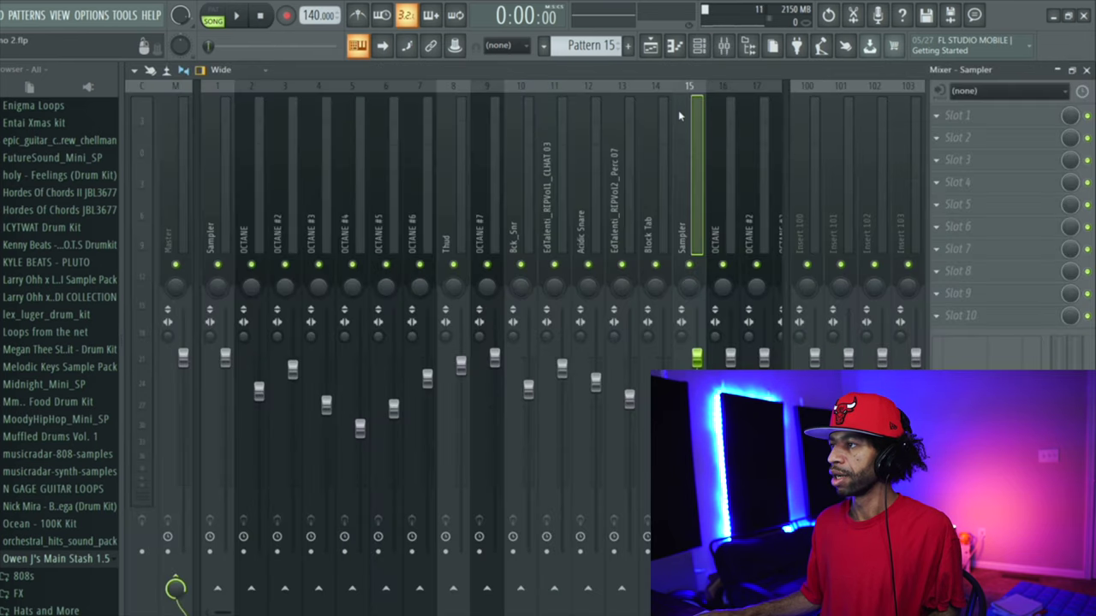
click(698, 46)
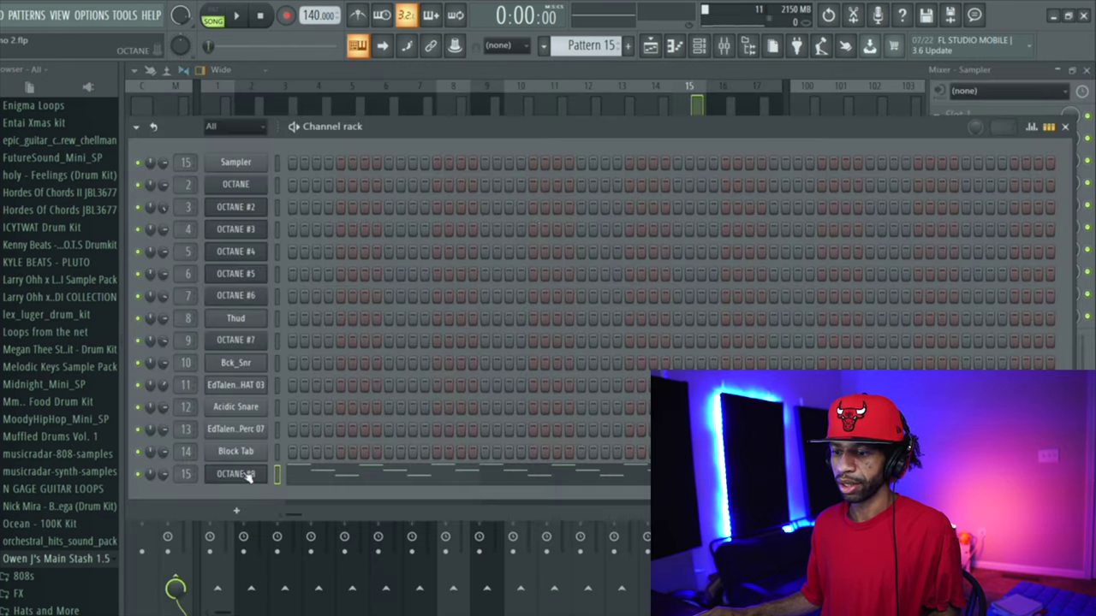
click(237, 473)
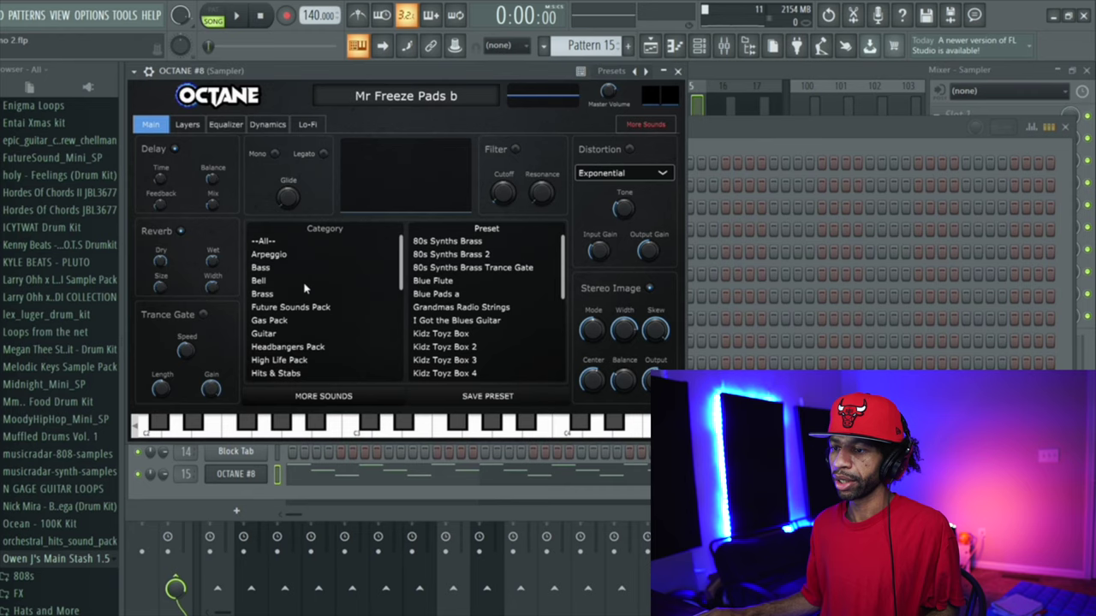
Audition 80s Synths Brass, Grandmas Radio Strings and Kidz Toyz Box 2, playing the pattern.
click(311, 310)
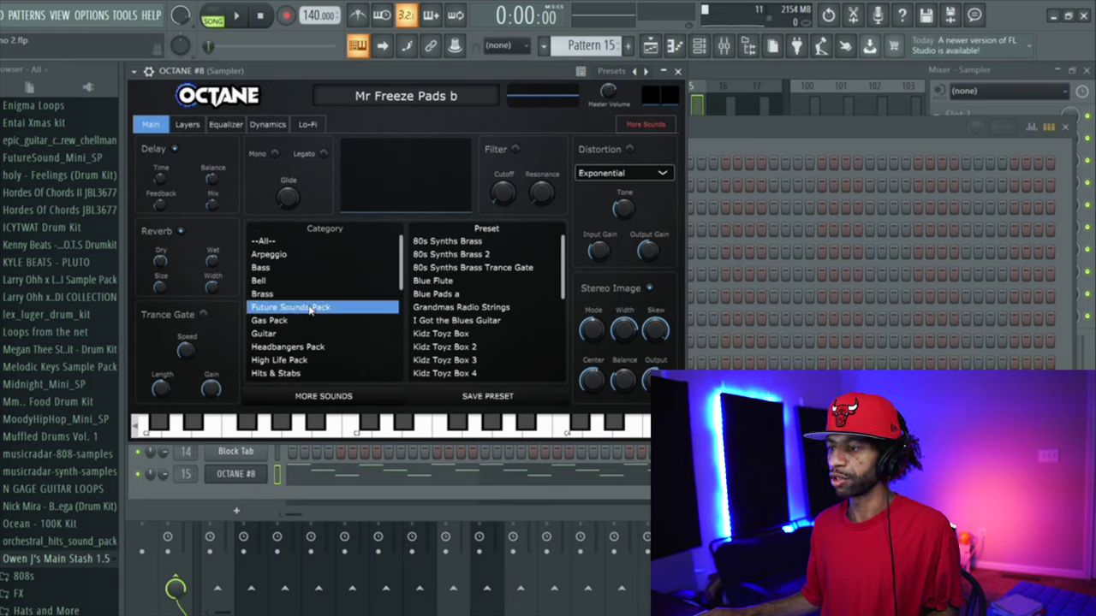
click(460, 243)
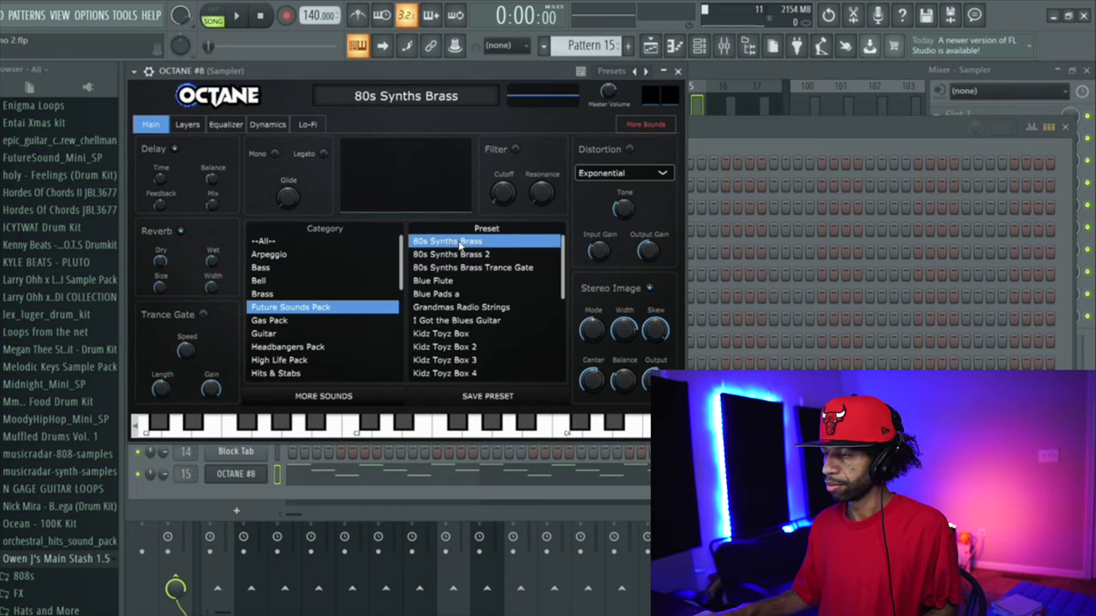
click(480, 308)
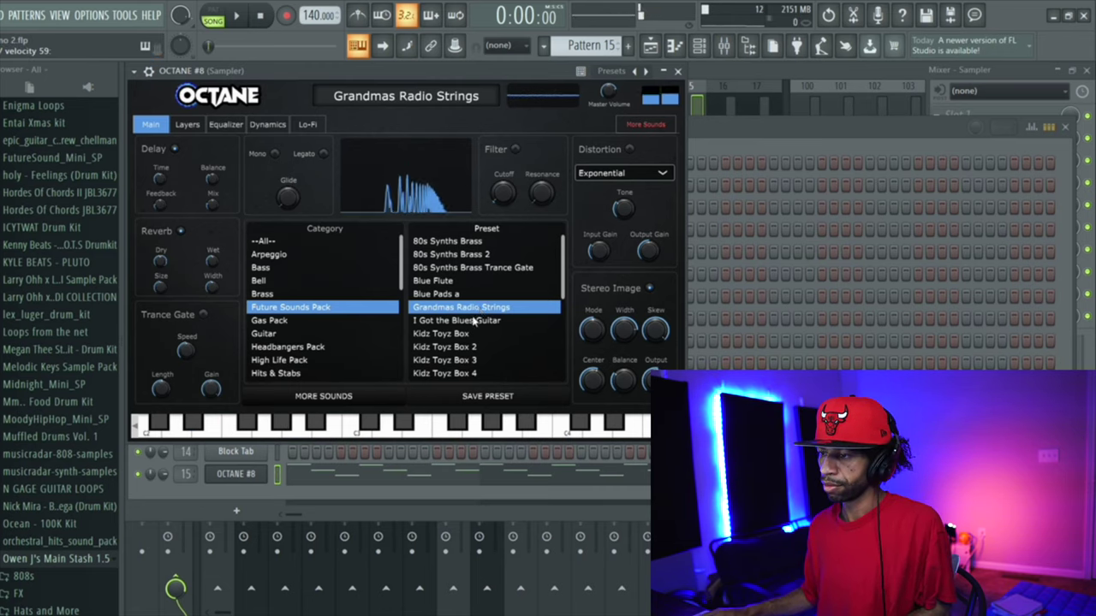
click(462, 347)
click(213, 15)
click(236, 15)
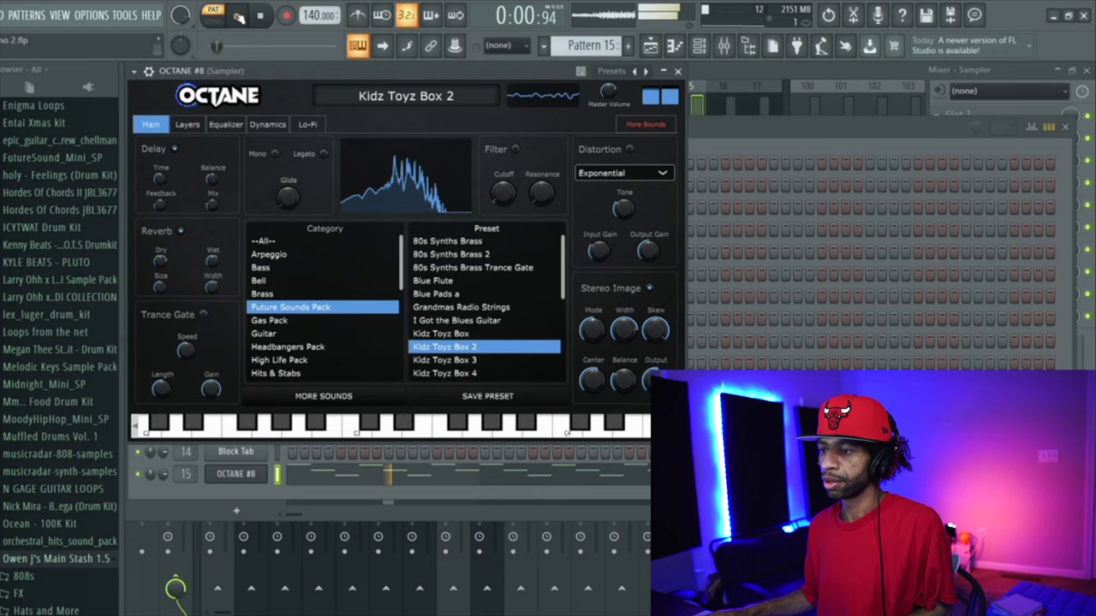
scroll(502, 257, down, 2)
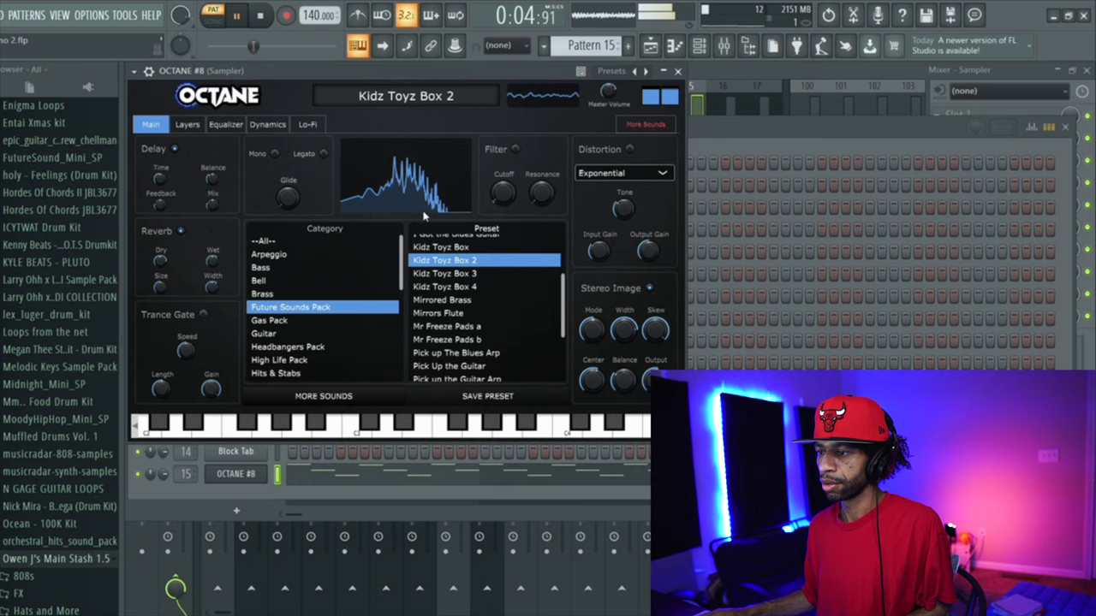
click(262, 17)
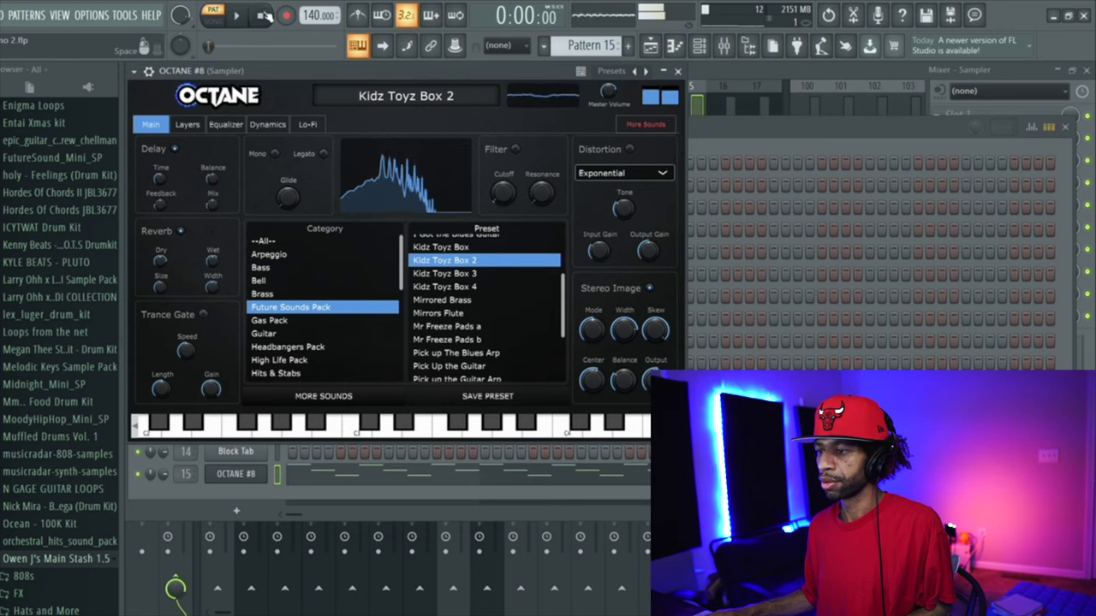
Audition Mr Freeze Pads a, Pick up The Blues Arp, Pluckin the Bells Arp, ending on Strings on Tape.
click(460, 327)
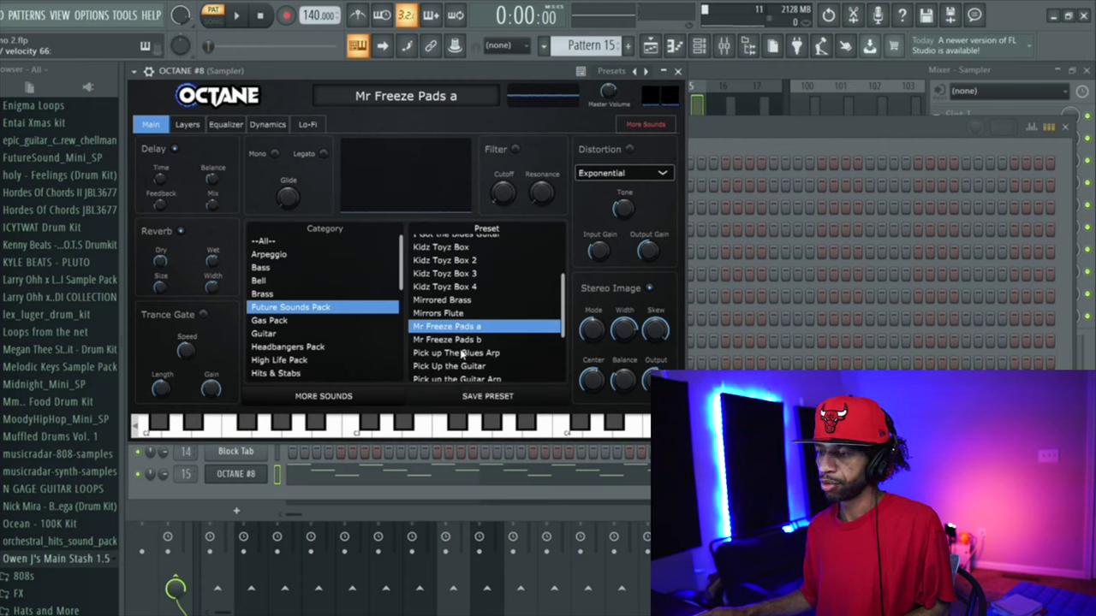
click(461, 353)
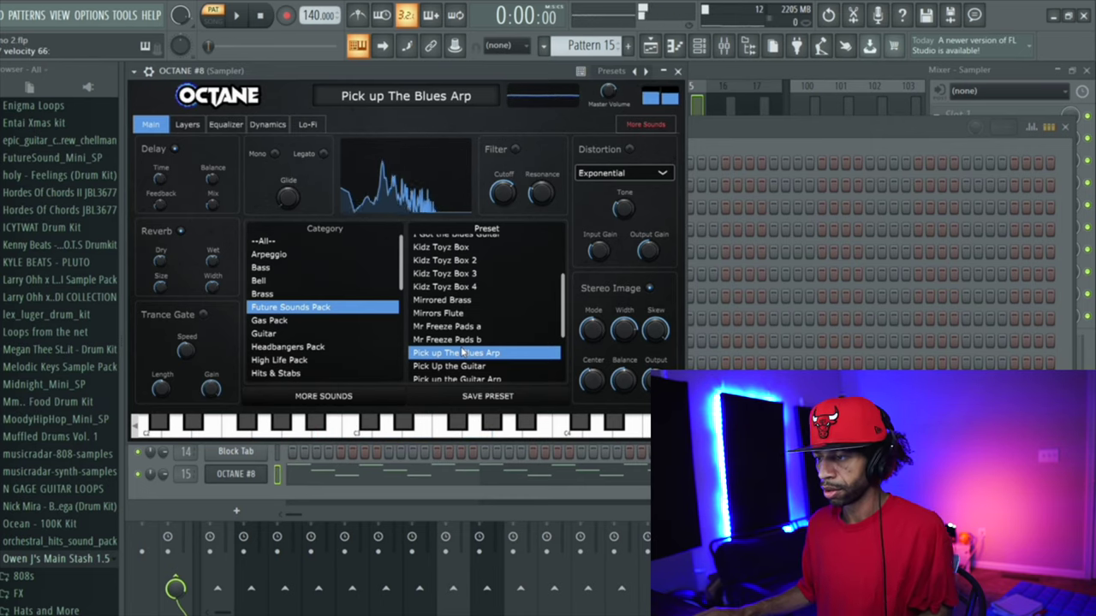
scroll(477, 347, down, 1)
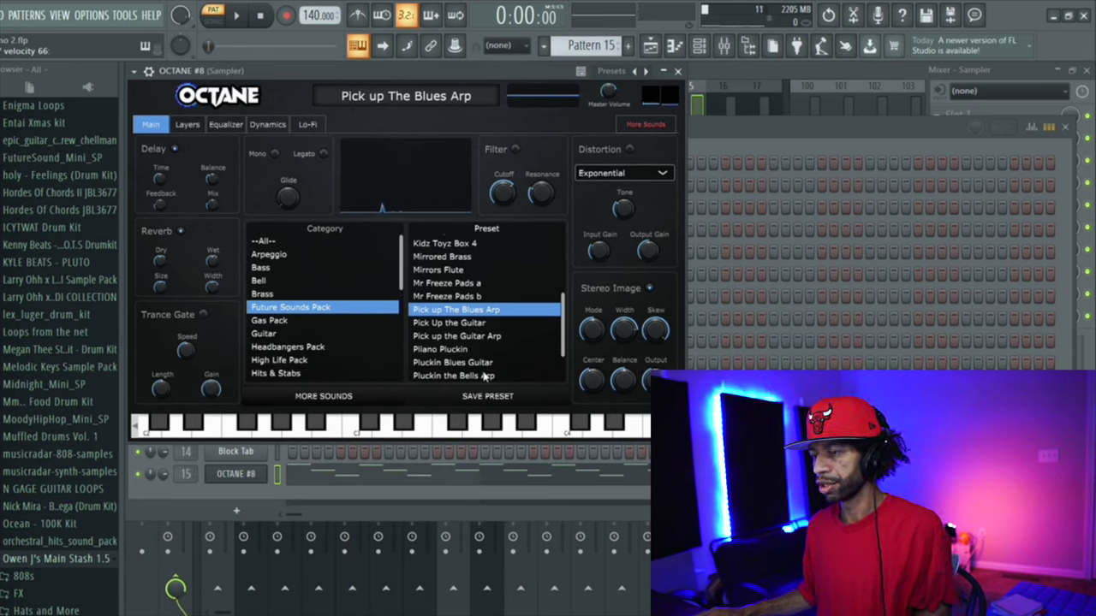
click(484, 377)
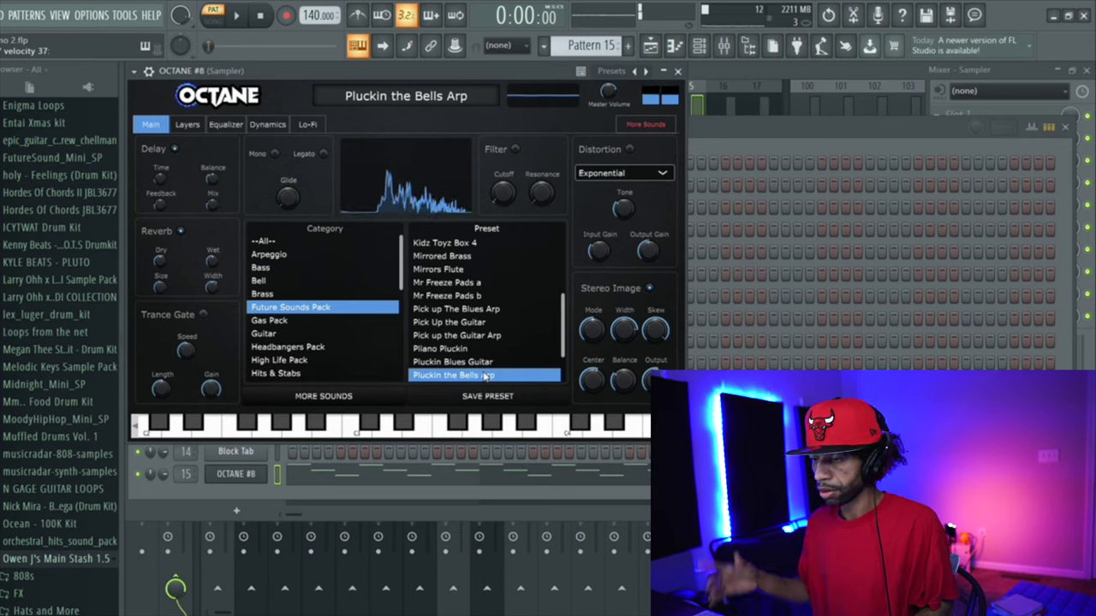
scroll(415, 351, down, 1)
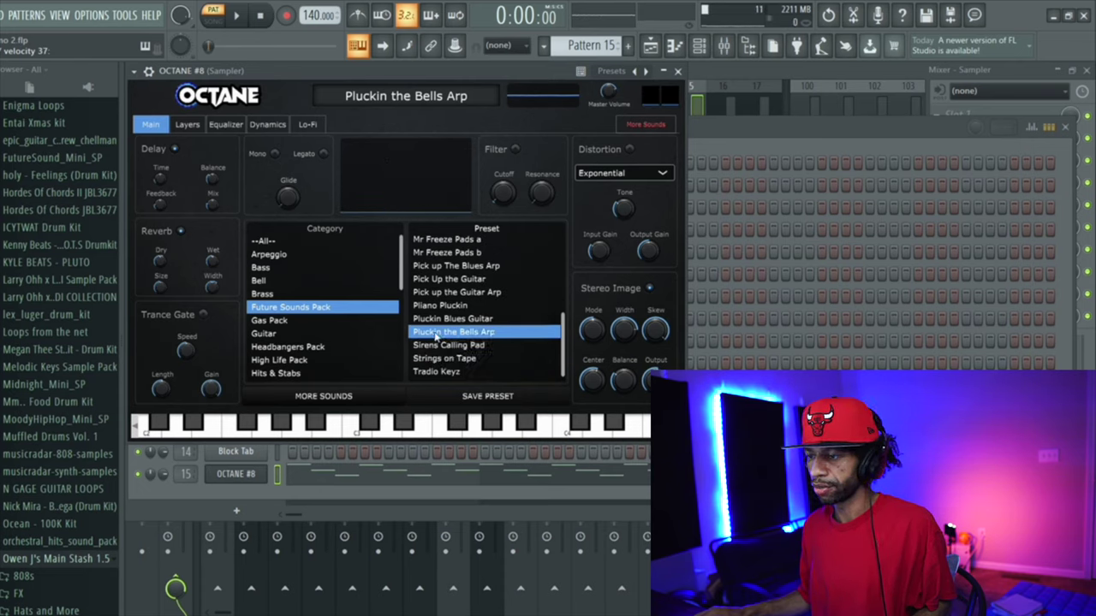
click(459, 359)
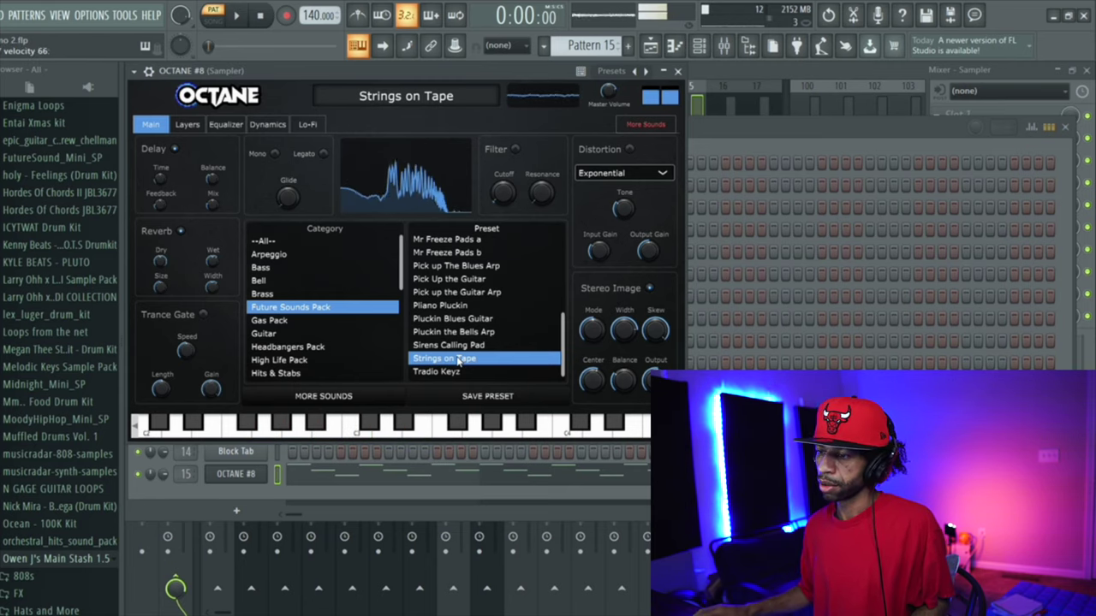
List the High Life Pack presets in the Category list.
scroll(447, 339, down, 1)
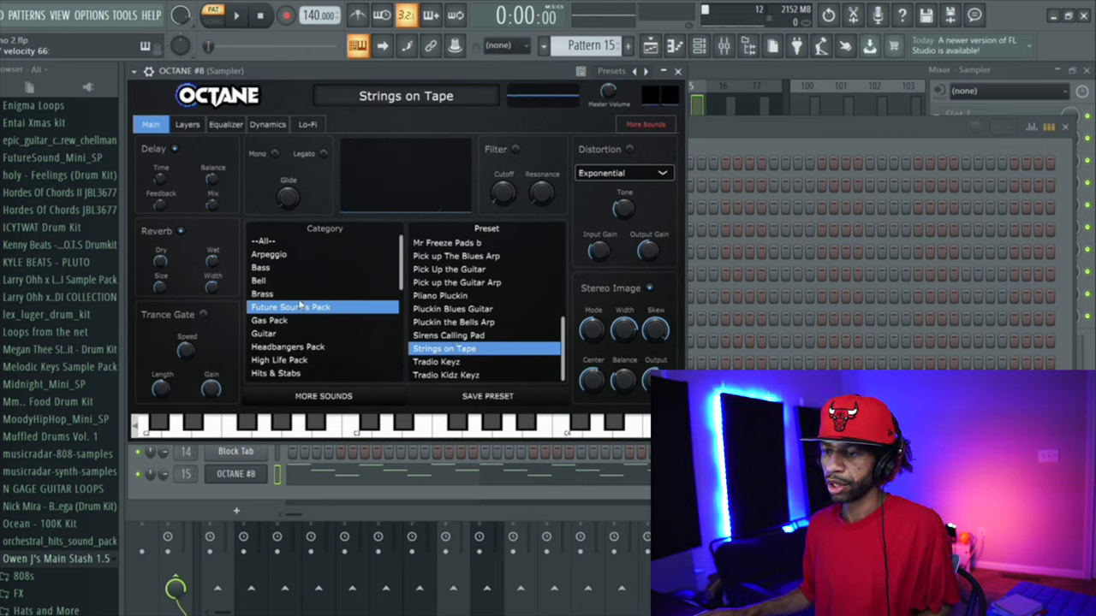
scroll(319, 291, down, 3)
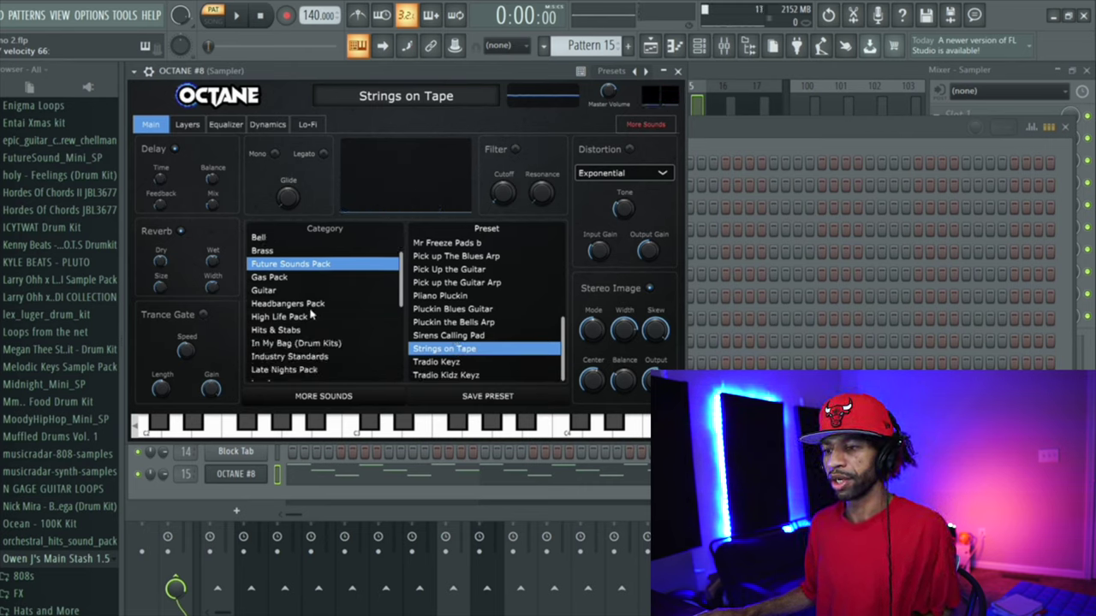
click(299, 317)
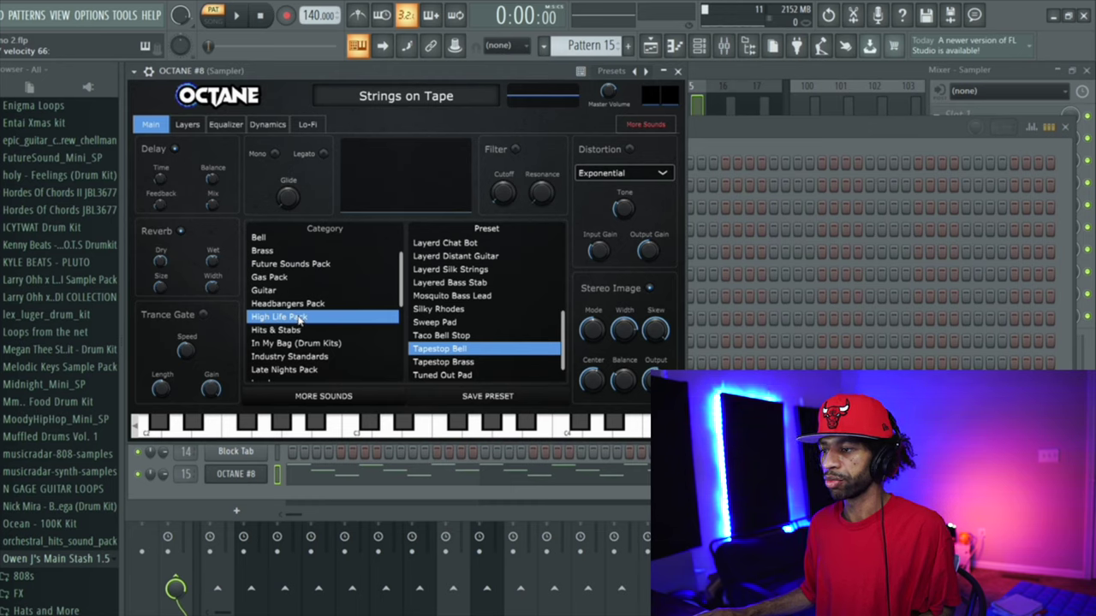
Audition the Glizzy Pluck and Glide Lead presets in Octane's High Life Pack.
scroll(438, 316, up, 10)
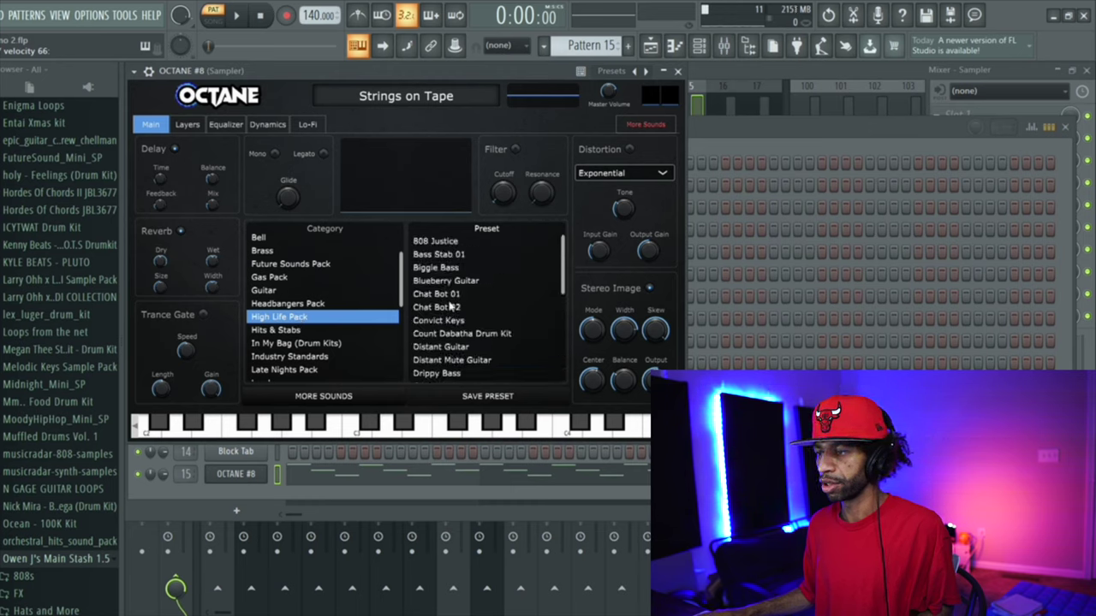
scroll(455, 346, down, 1)
click(451, 357)
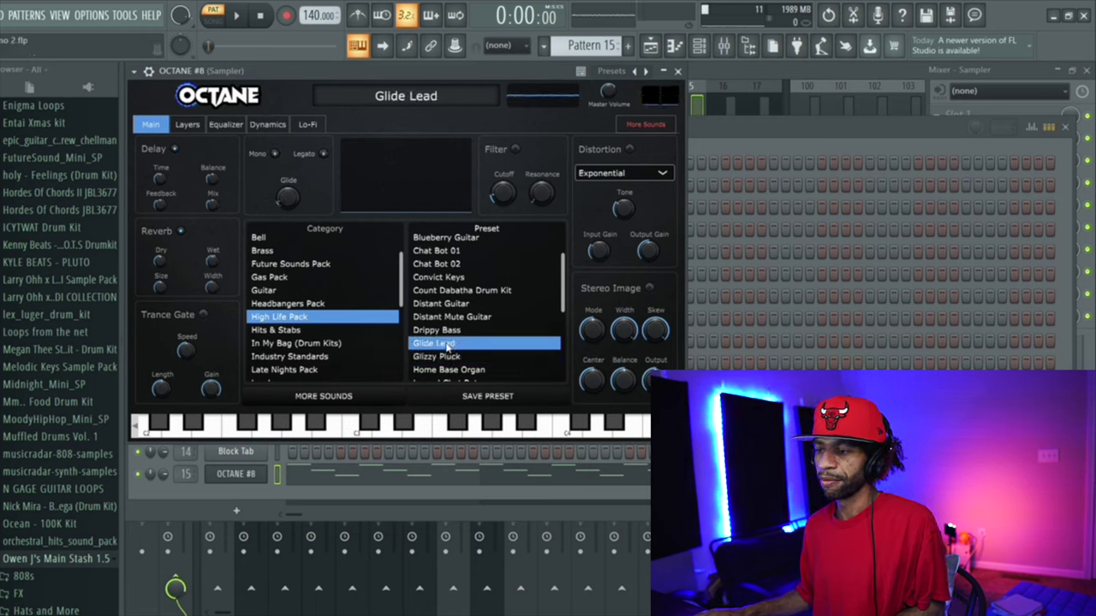
click(435, 344)
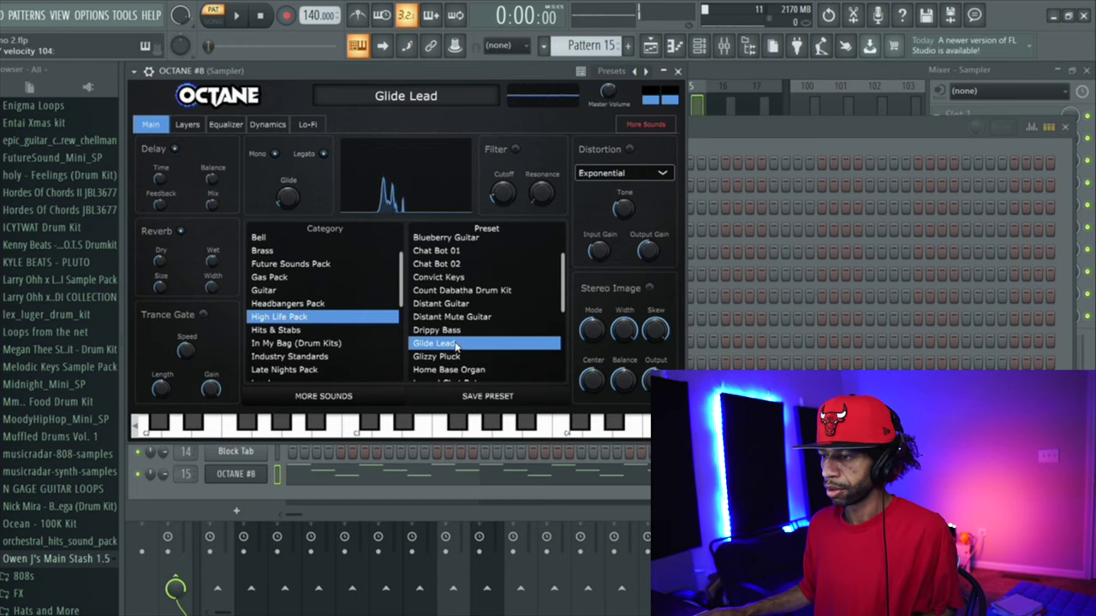
Audition Home Base Organ and Tapestop Bell, ending with YG Lead 01 loaded.
scroll(456, 345, down, 1)
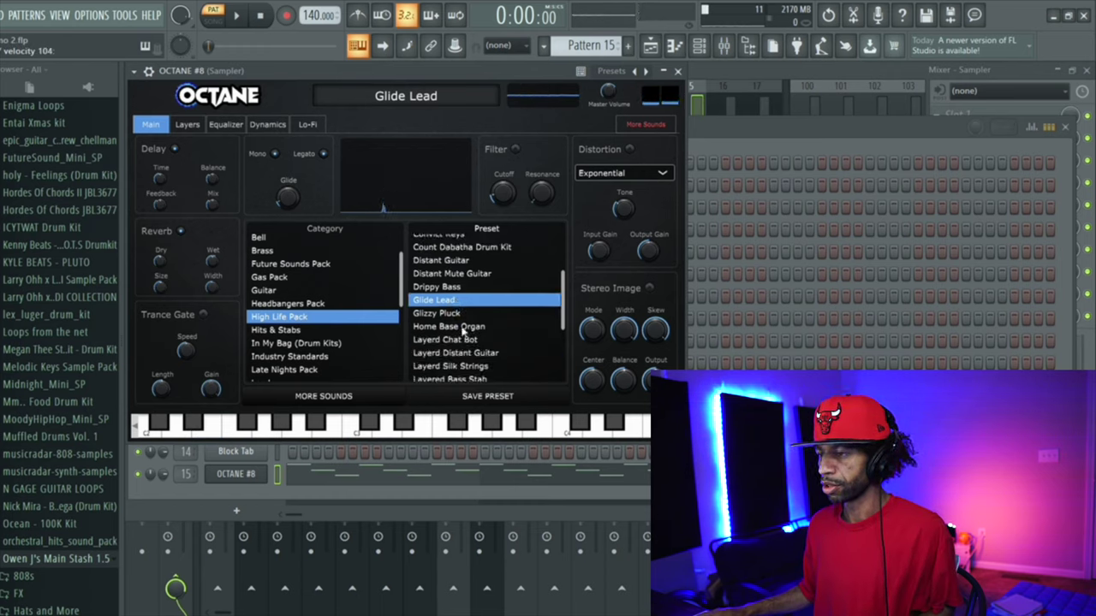
click(462, 329)
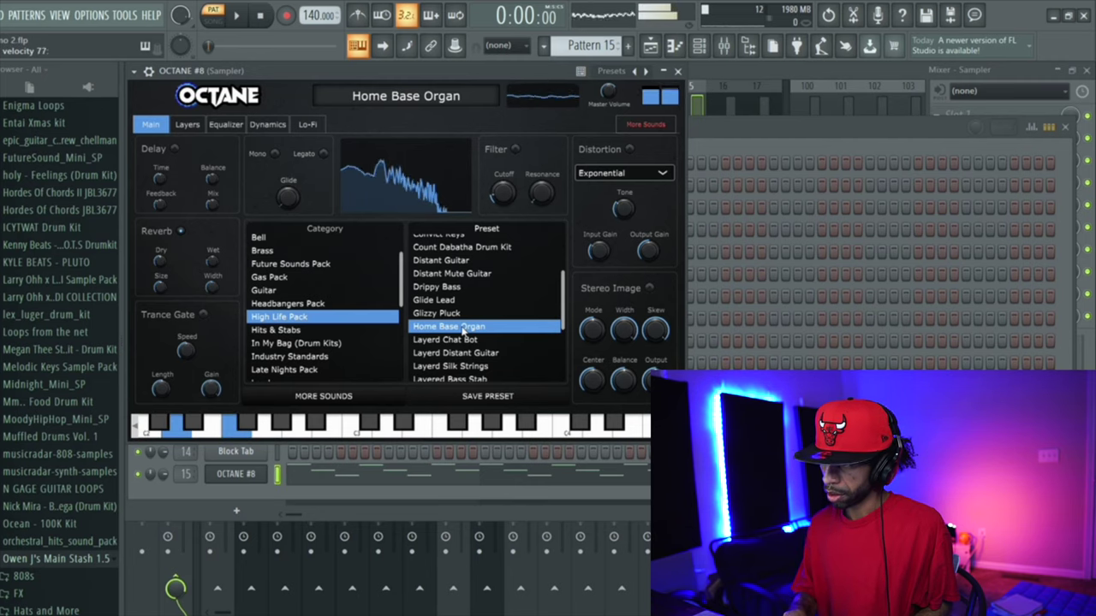
scroll(463, 329, down, 2)
click(454, 359)
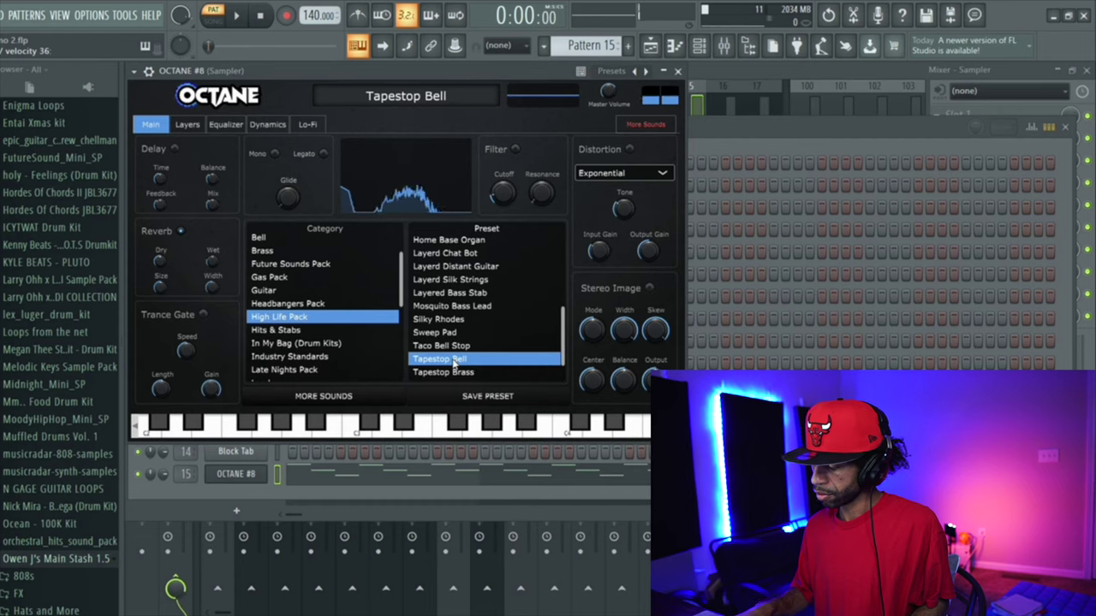
scroll(454, 364, down, 1)
click(443, 376)
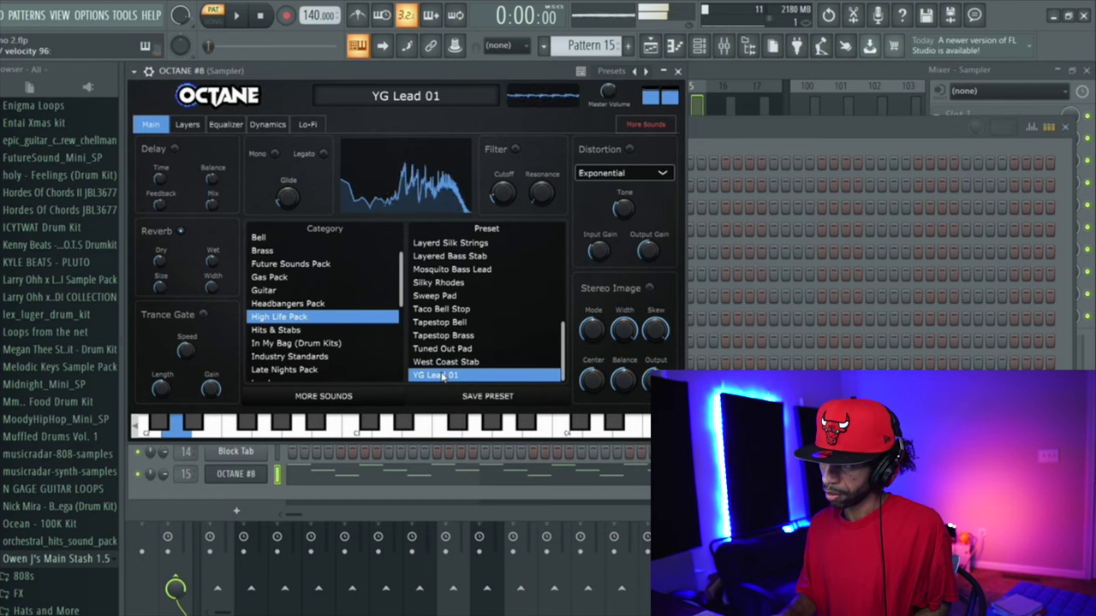
scroll(351, 320, down, 1)
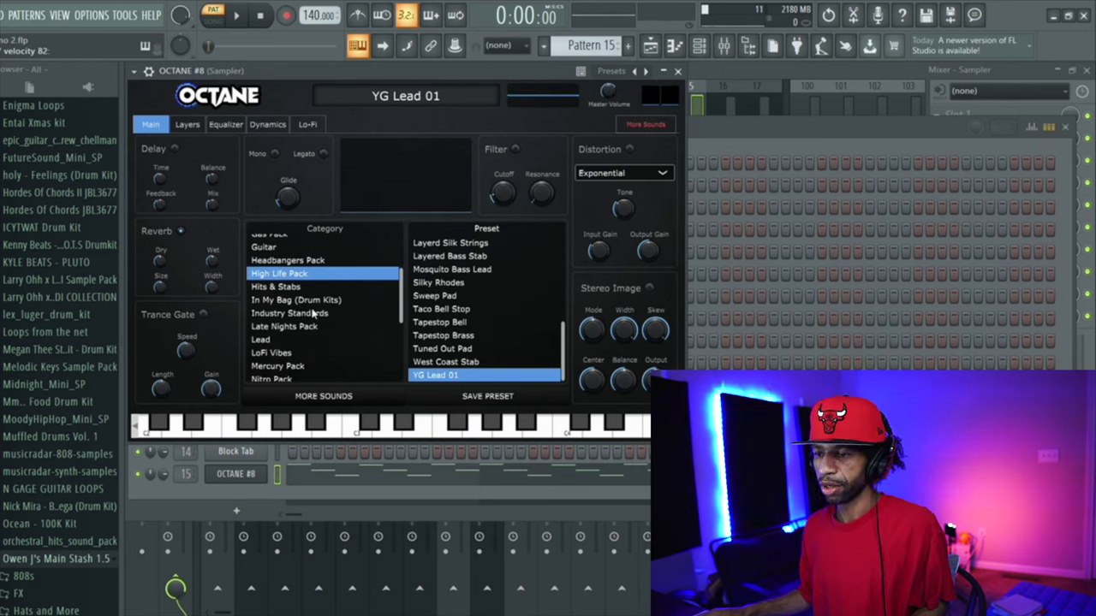
scroll(313, 314, down, 2)
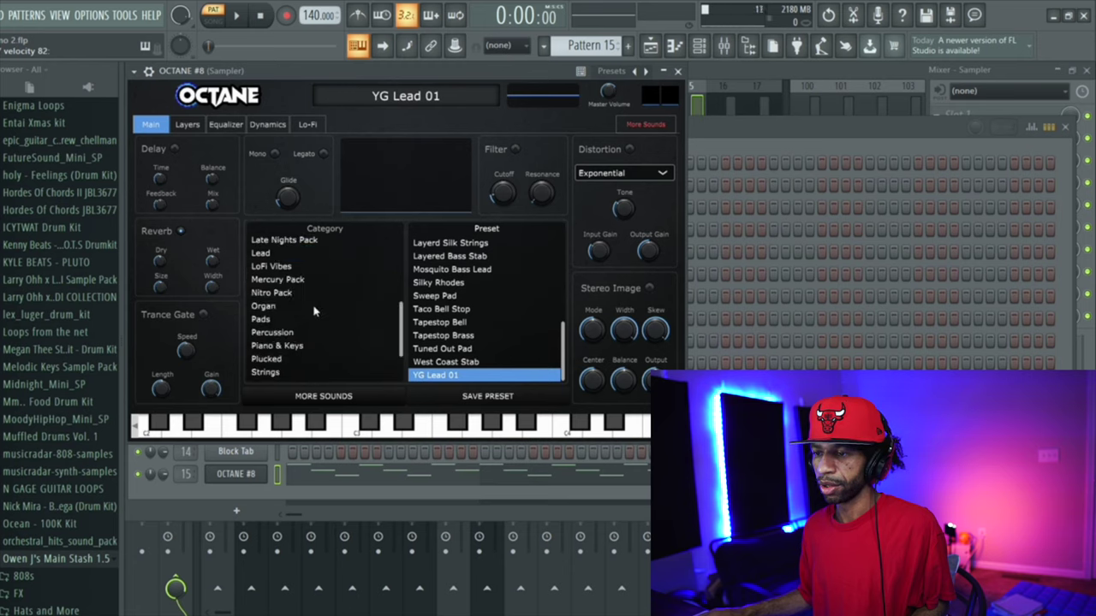
Switch Octane to the Mercury Pack and audition Chasin' Bad Dreams and Chasin' Good Dreams.
click(299, 281)
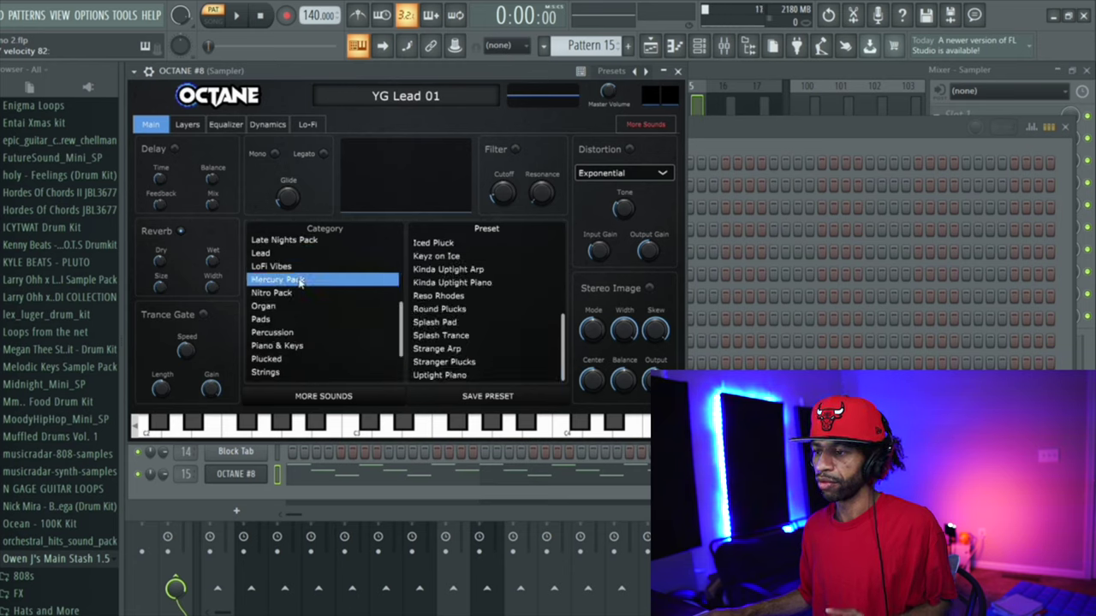
scroll(448, 301, up, 5)
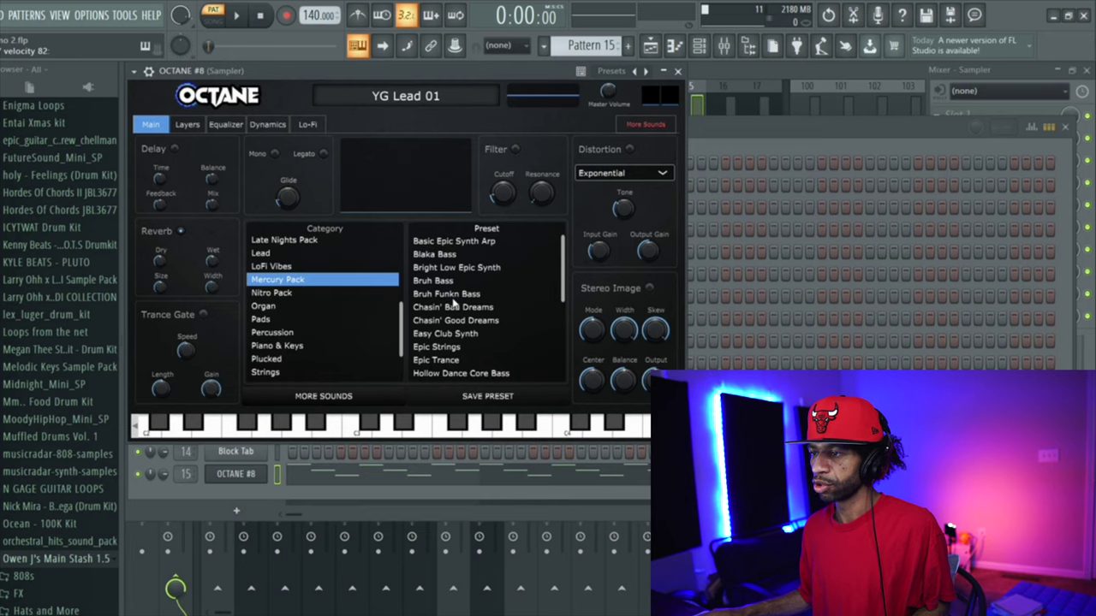
click(451, 307)
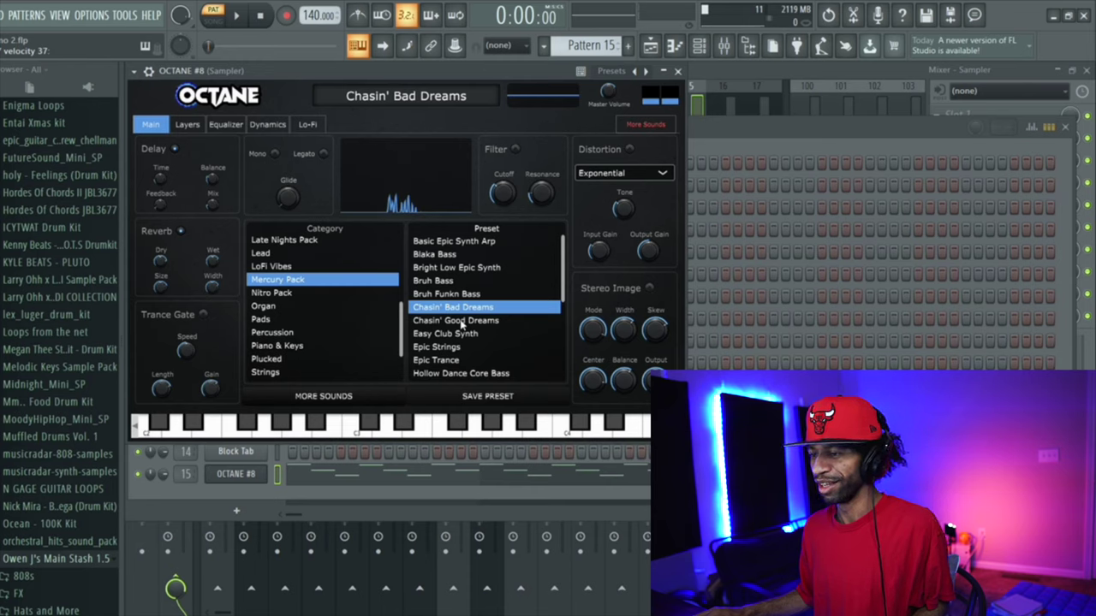
click(461, 322)
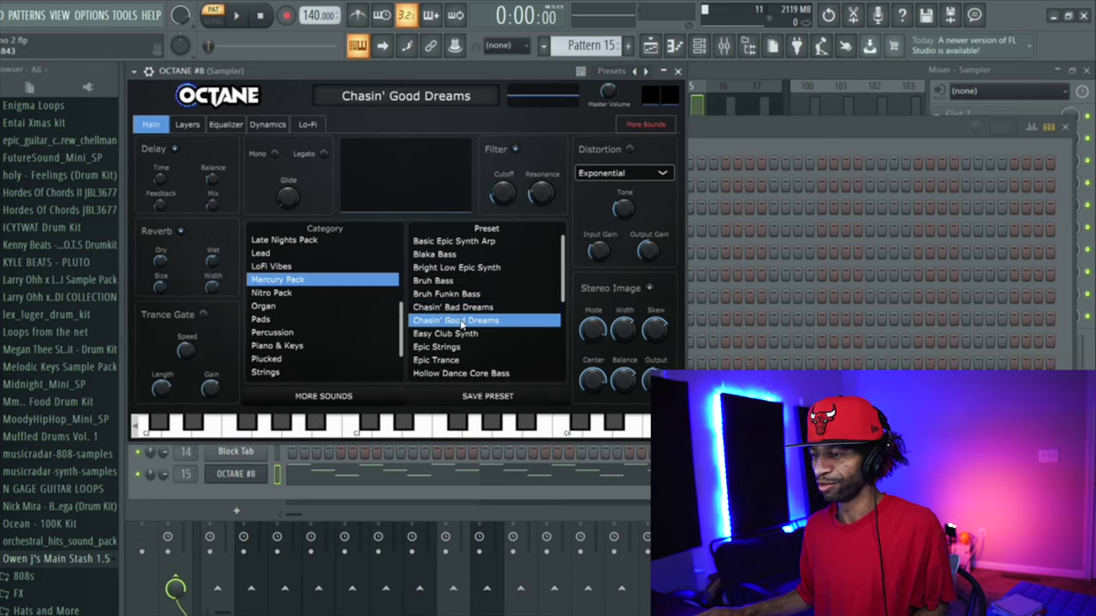
Audition the Epic Trance and Iced Keyz presets, then load Iced Pad.
click(443, 360)
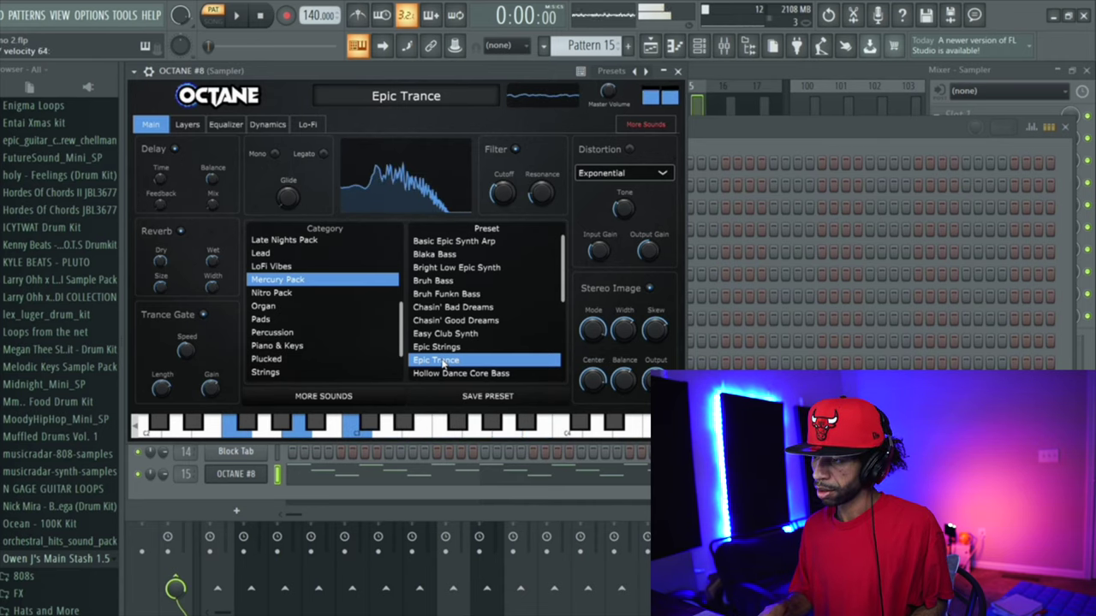
scroll(442, 365, down, 1)
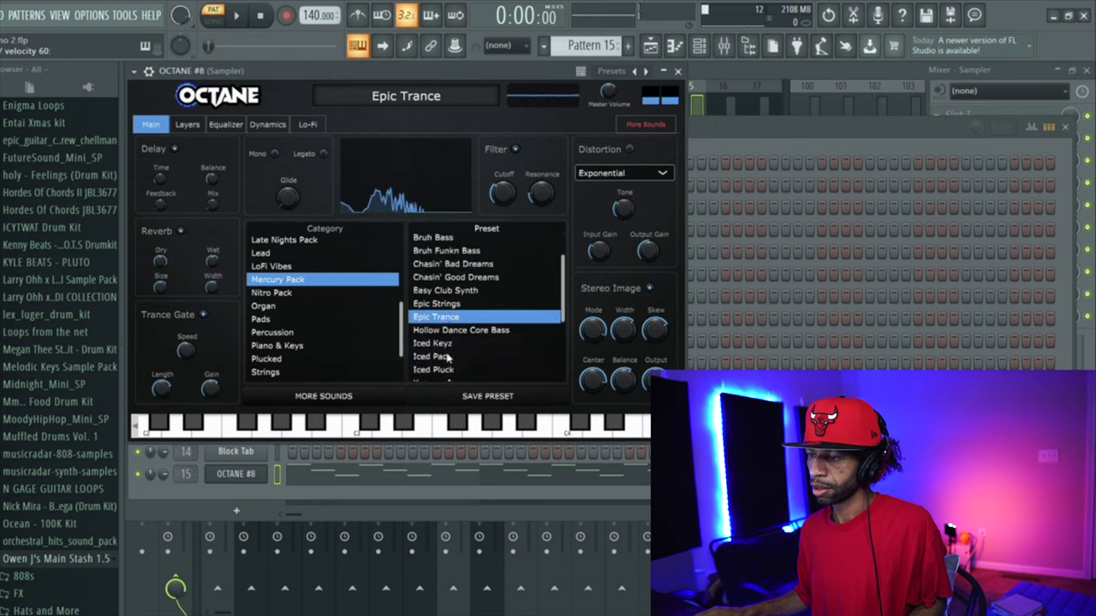
click(439, 343)
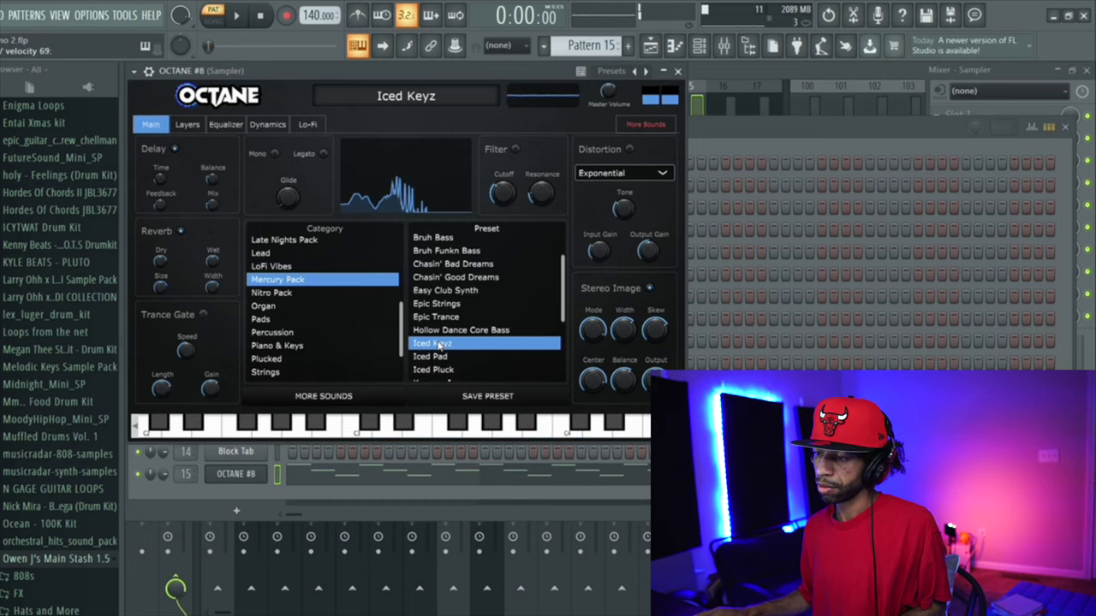
click(437, 358)
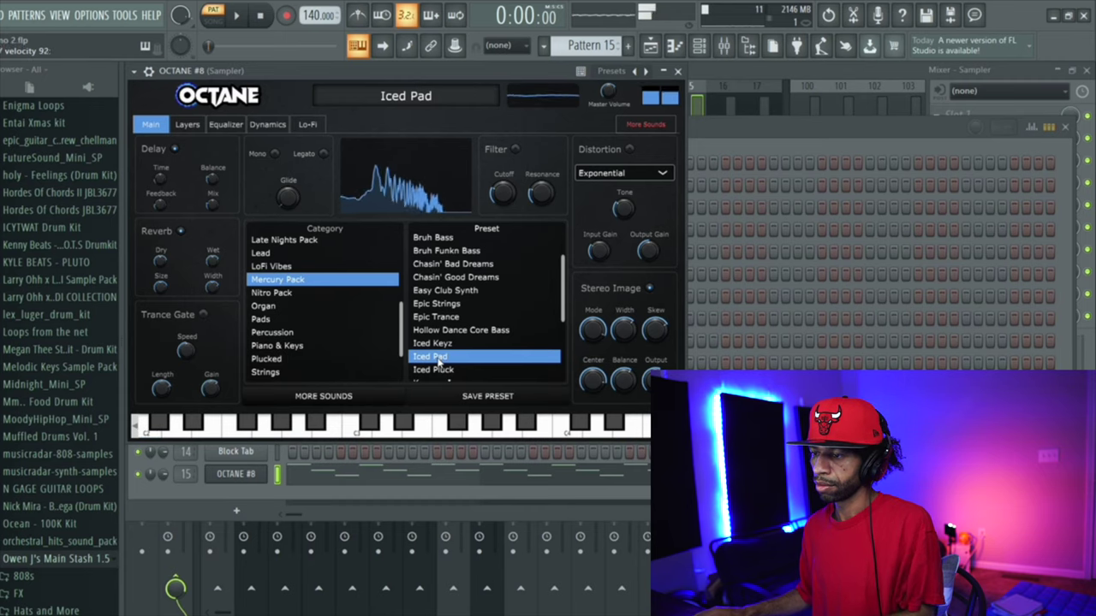
Audition Iced Pluck, then load and play the Mercury Pack's Kinda Uptight Arp preset.
scroll(438, 361, down, 1)
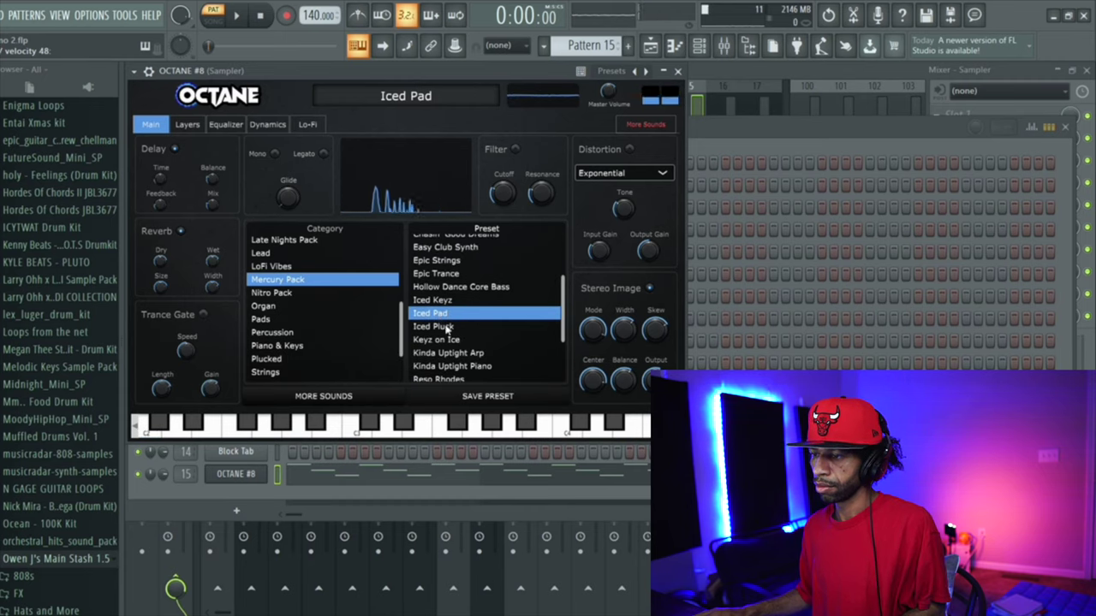
click(433, 326)
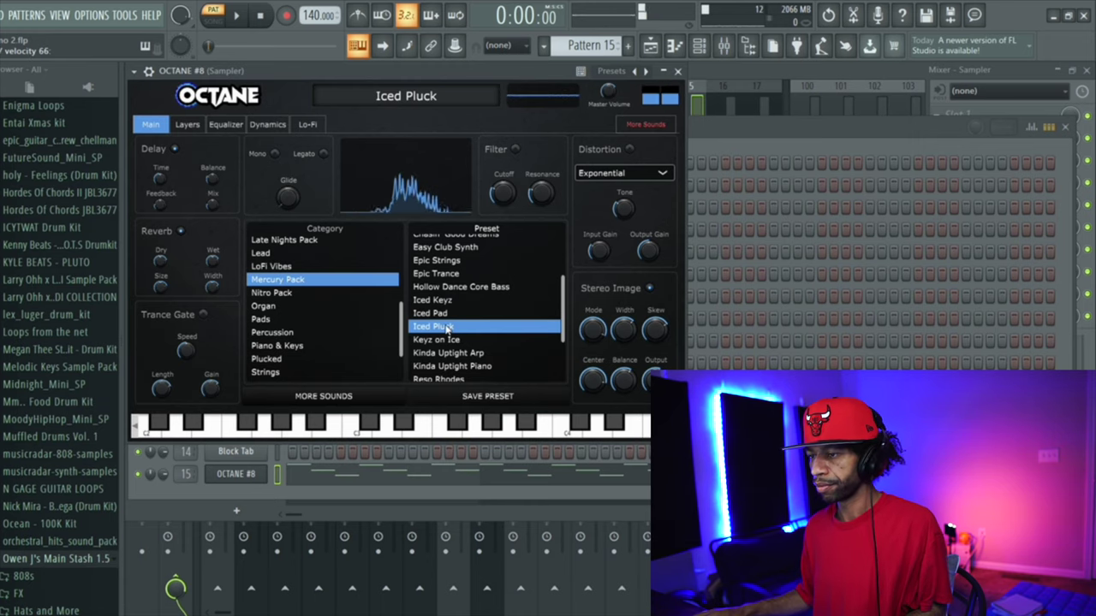
scroll(444, 328, down, 1)
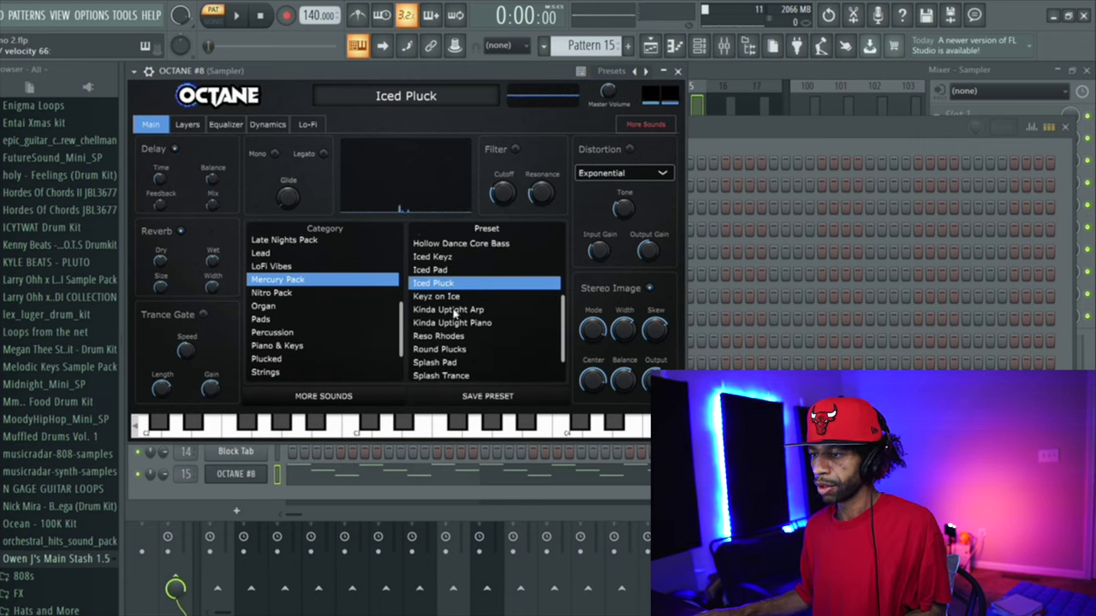
click(454, 311)
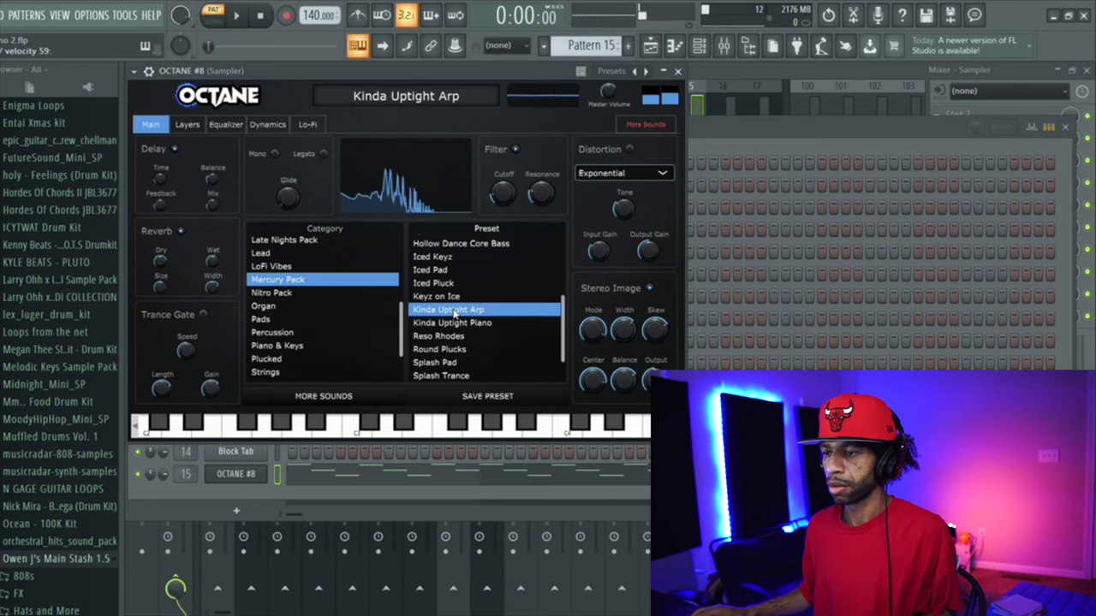
scroll(483, 317, down, 3)
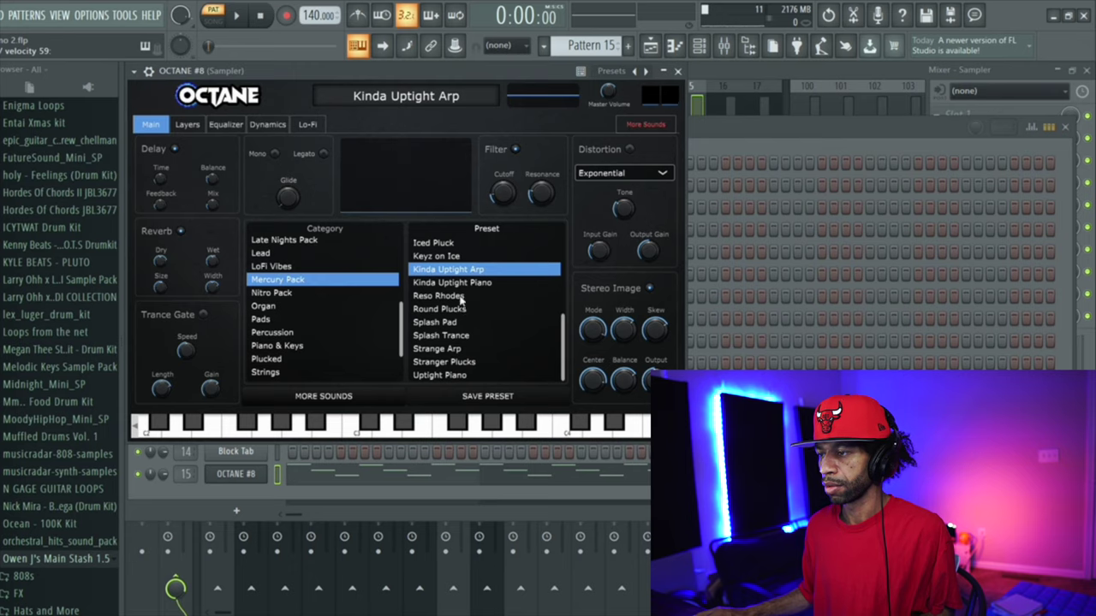
Play Reso Rhodes, then settle on the Uptight Piano preset in Octane.
click(460, 296)
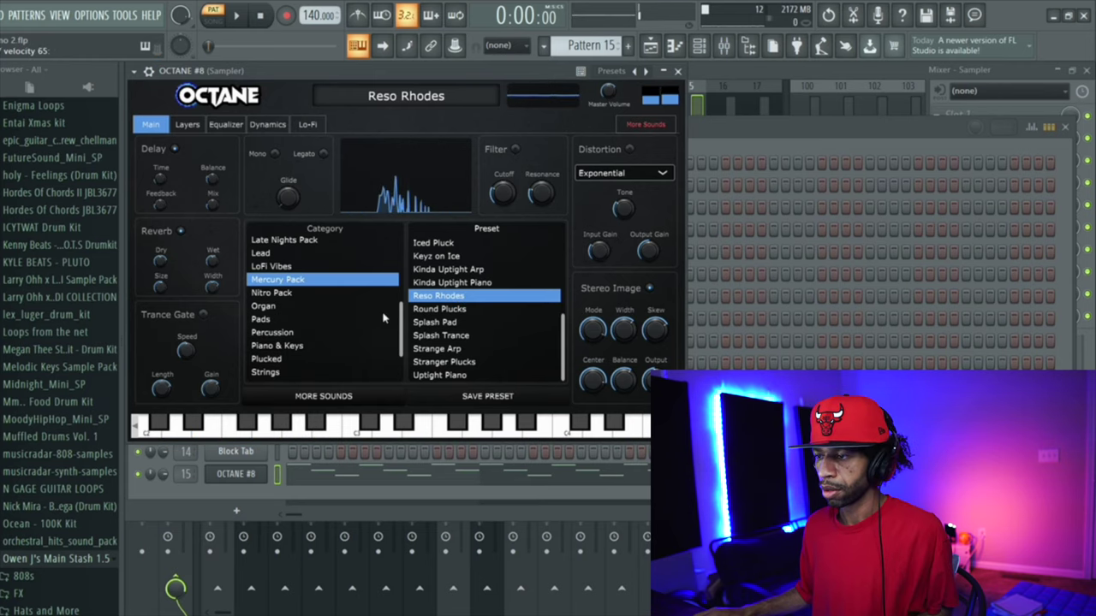
click(445, 376)
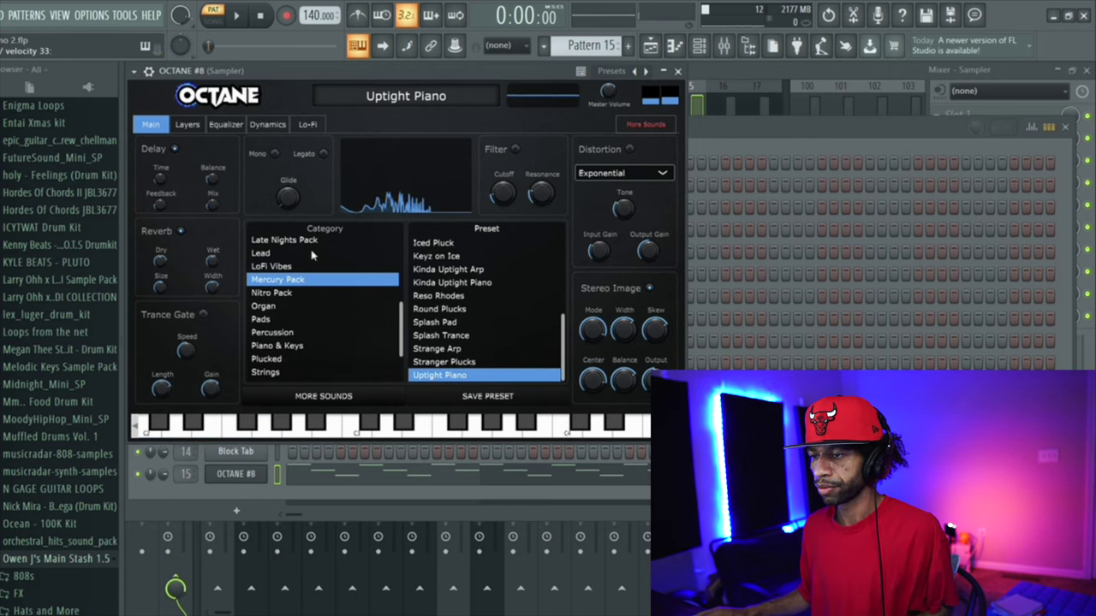
scroll(289, 304, up, 2)
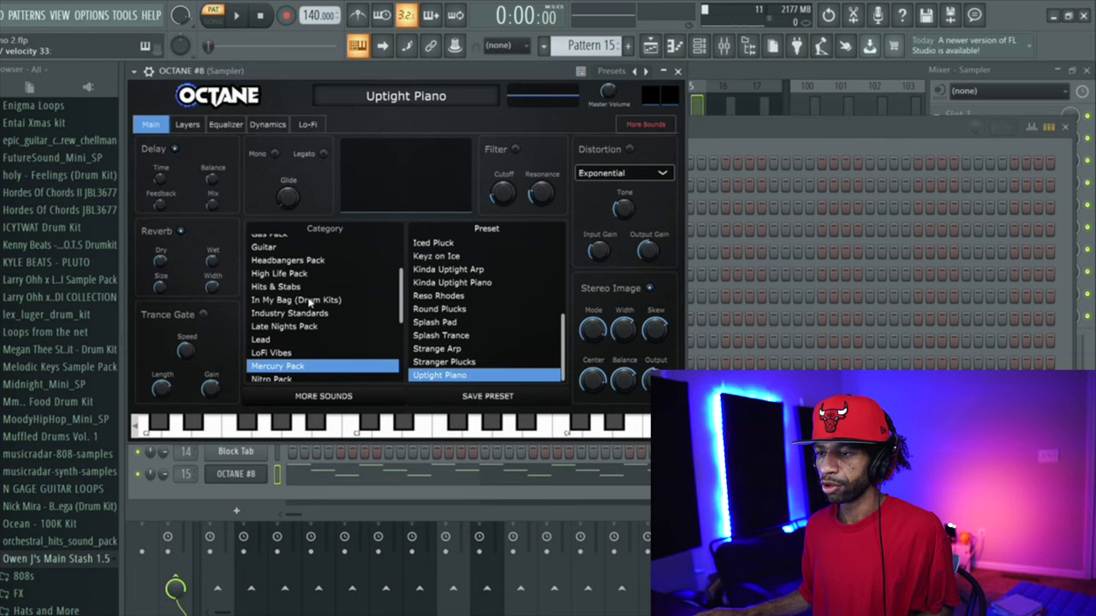
scroll(310, 302, up, 1)
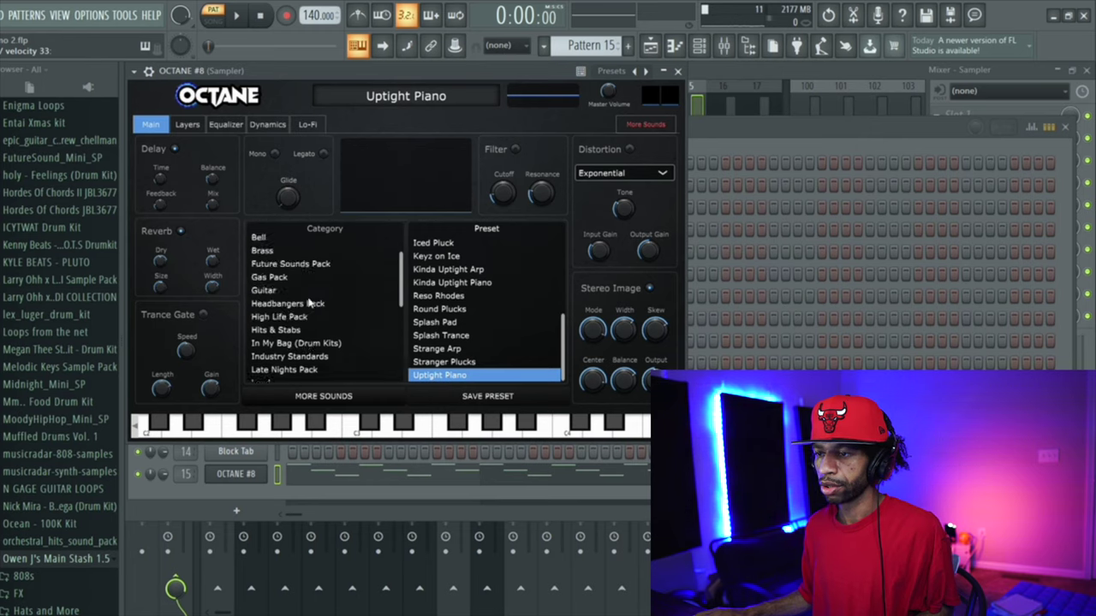
Switch Octane to the Headbangers Pack and audition Dark Pad 1 and DJ Snake Drop Bass.
click(308, 305)
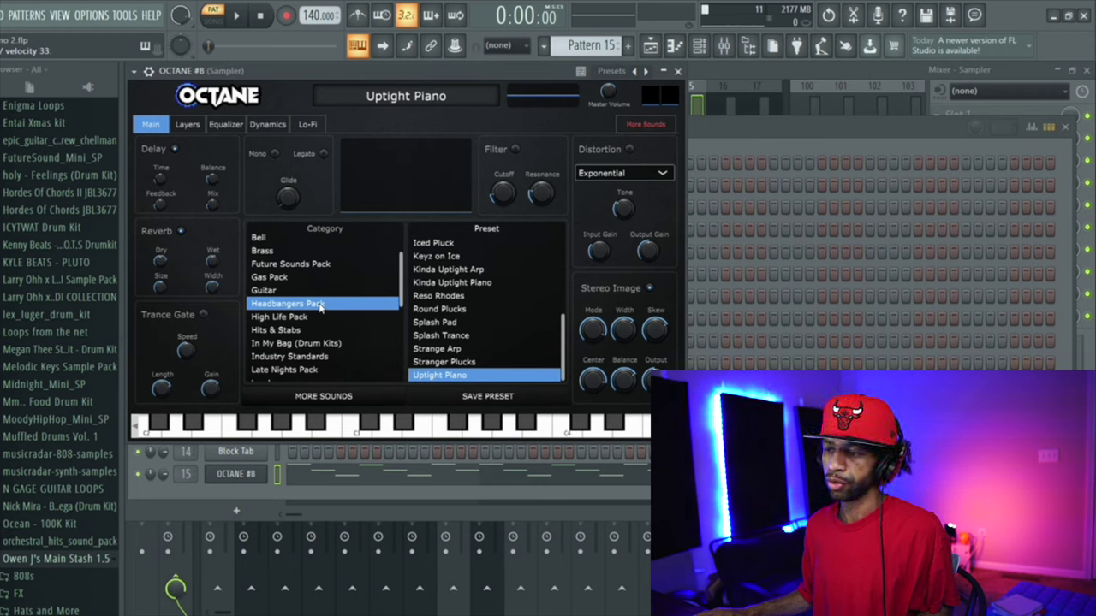
scroll(418, 308, up, 5)
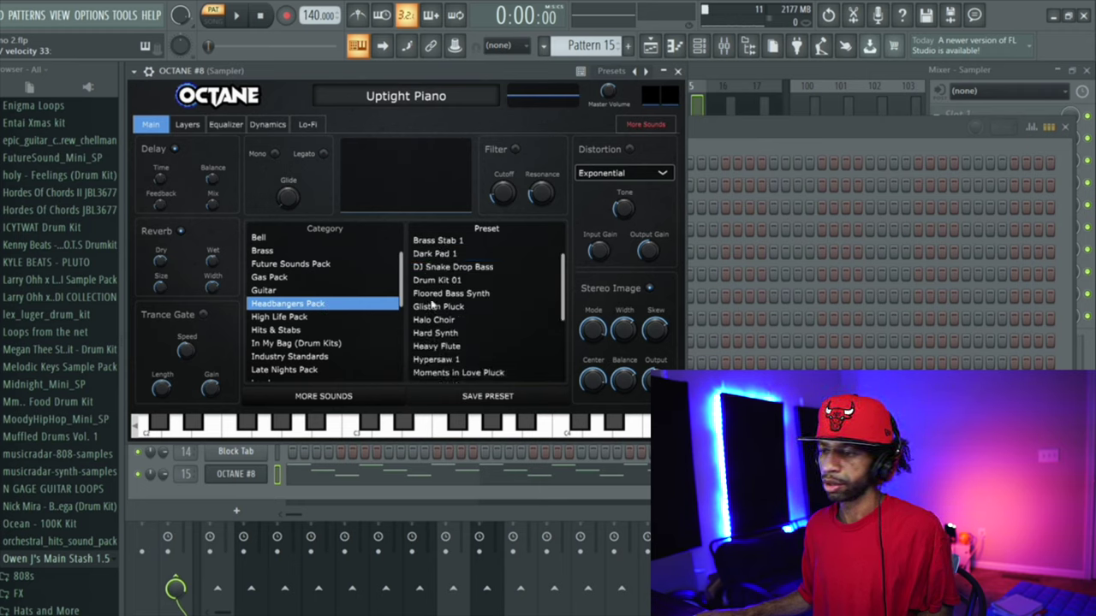
click(453, 294)
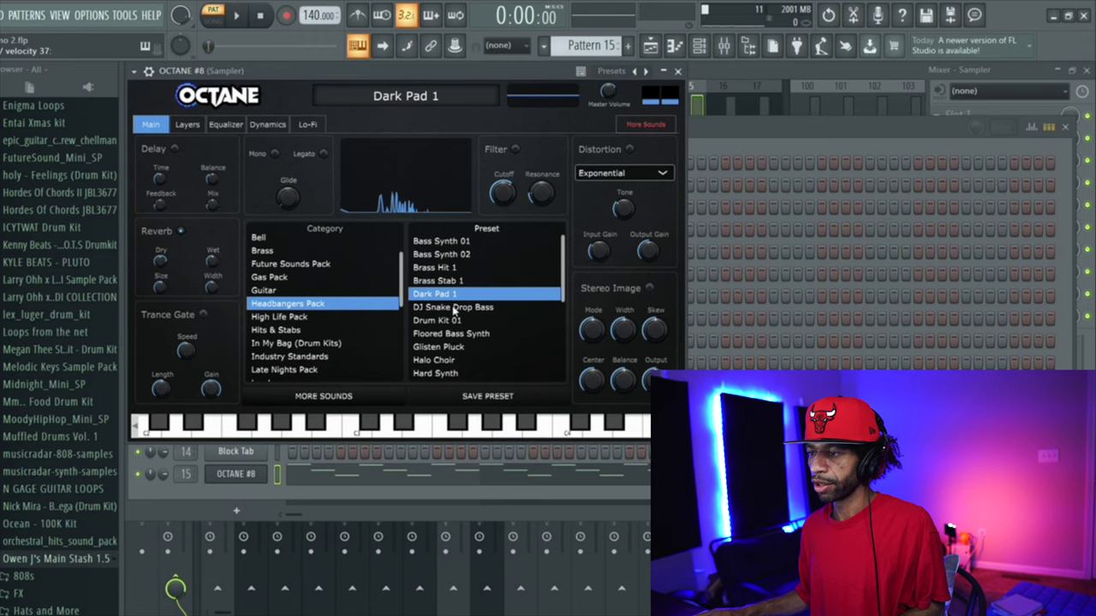
click(454, 307)
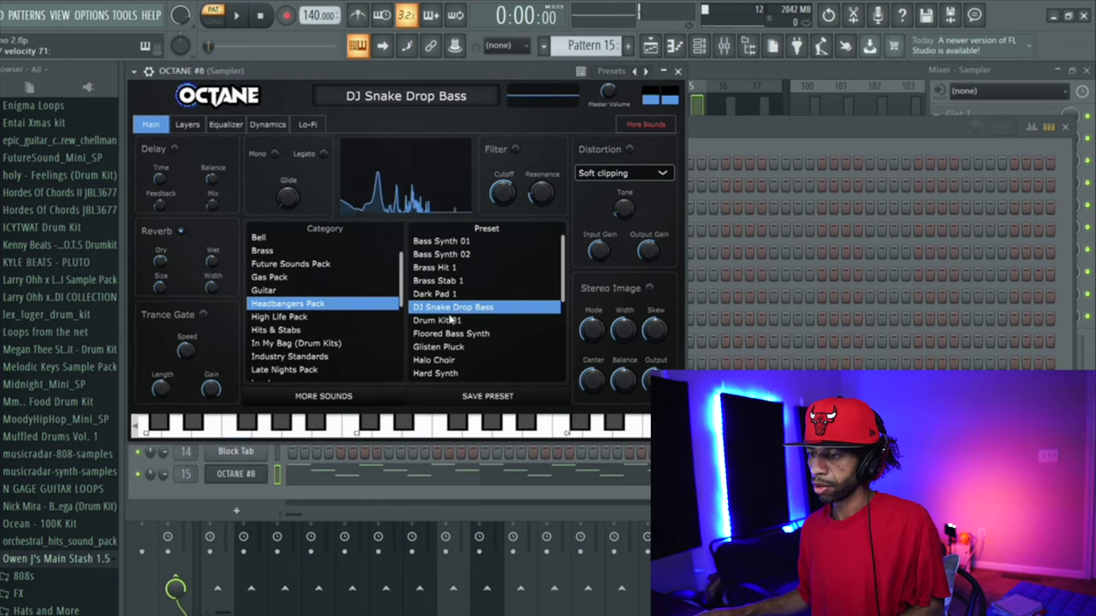
Audition Heavy Flute, Hypersaw 1 and Moments in Love Pluck, then load String Lead 1.
scroll(449, 319, down, 3)
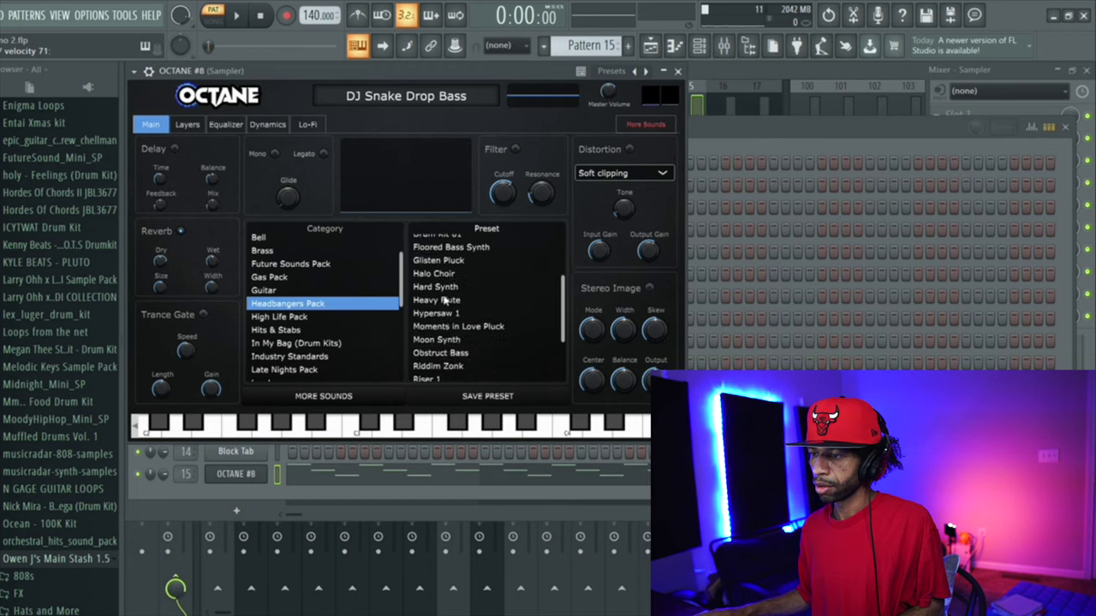
click(444, 299)
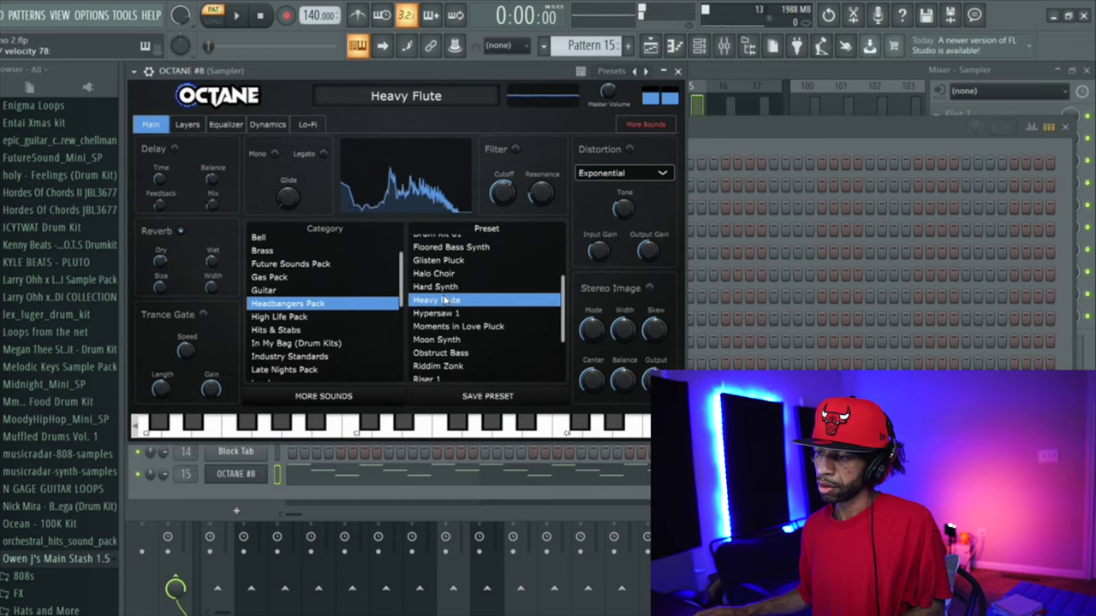
click(436, 313)
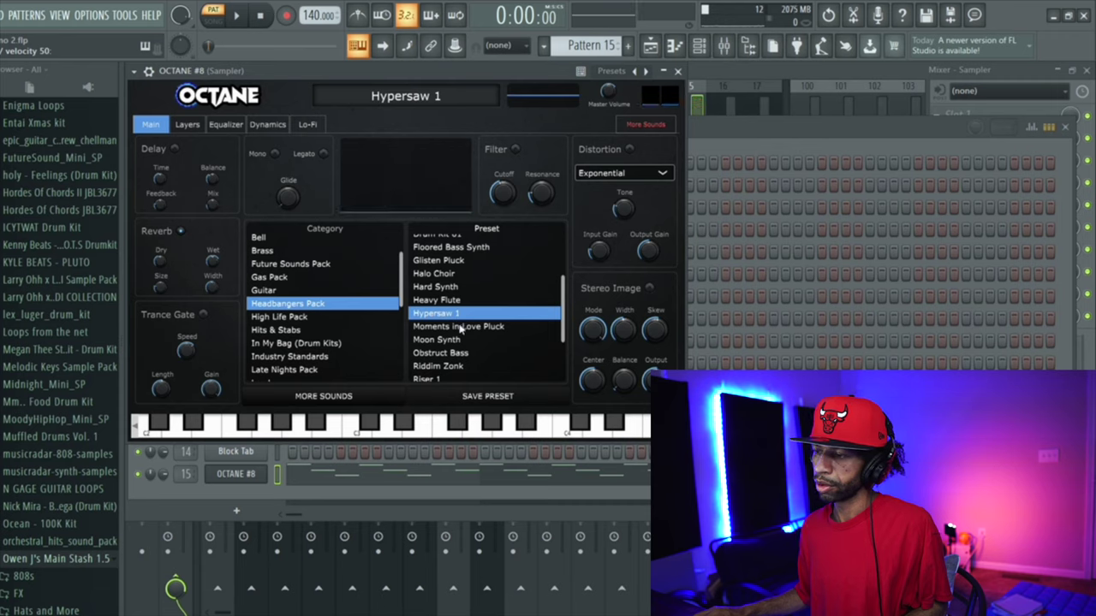
click(461, 328)
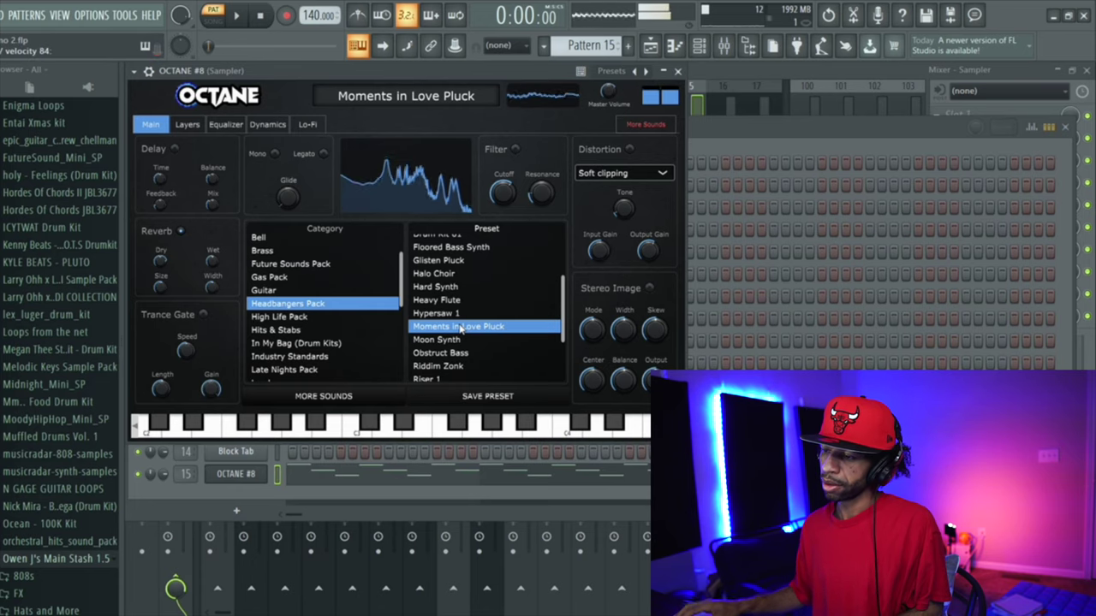
scroll(463, 343, down, 2)
click(441, 349)
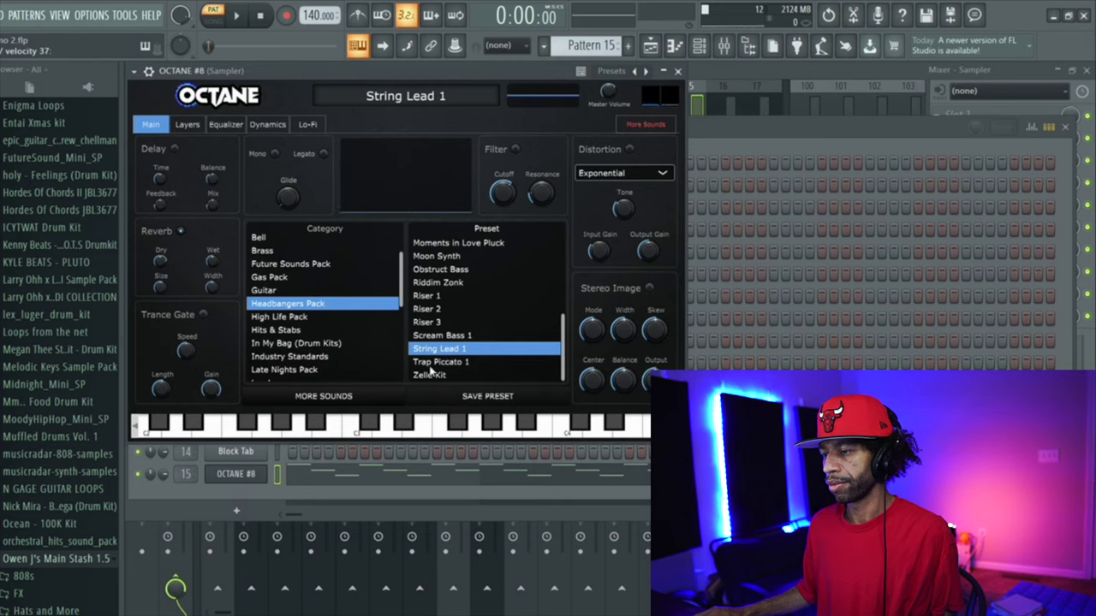
Load Trap Piccato 1, then switch Octane's category to In My Bag (Drum Kits).
click(433, 362)
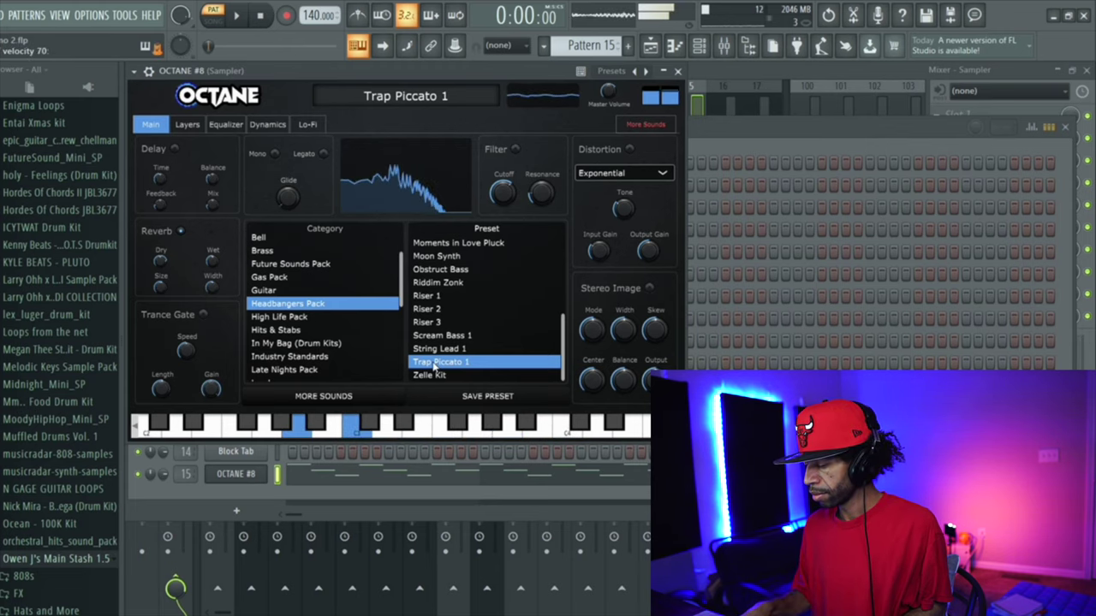
scroll(298, 334, down, 3)
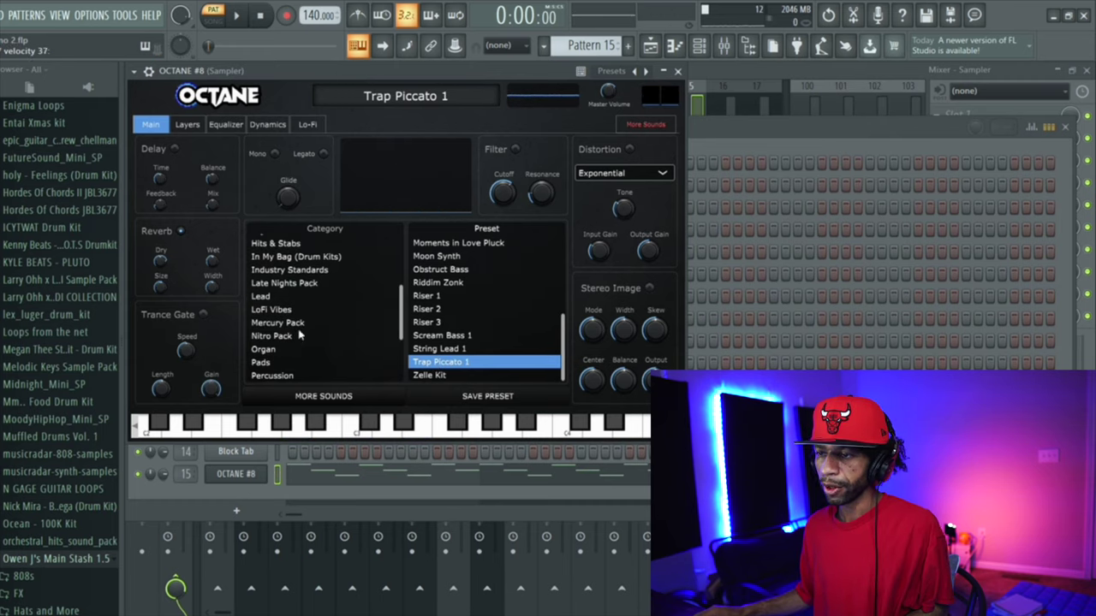
click(310, 258)
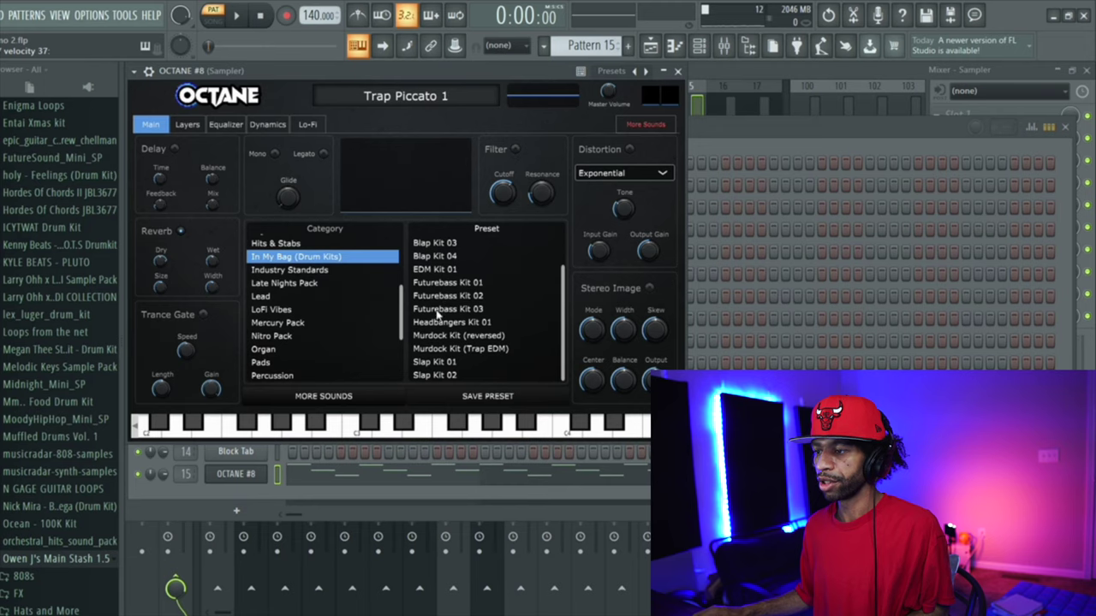
Audition Blap Kit 01, its reversed version, Futurebass Kit 01 and Murdock Kit (reversed), ending on Slap Kit 01.
scroll(438, 317, up, 1)
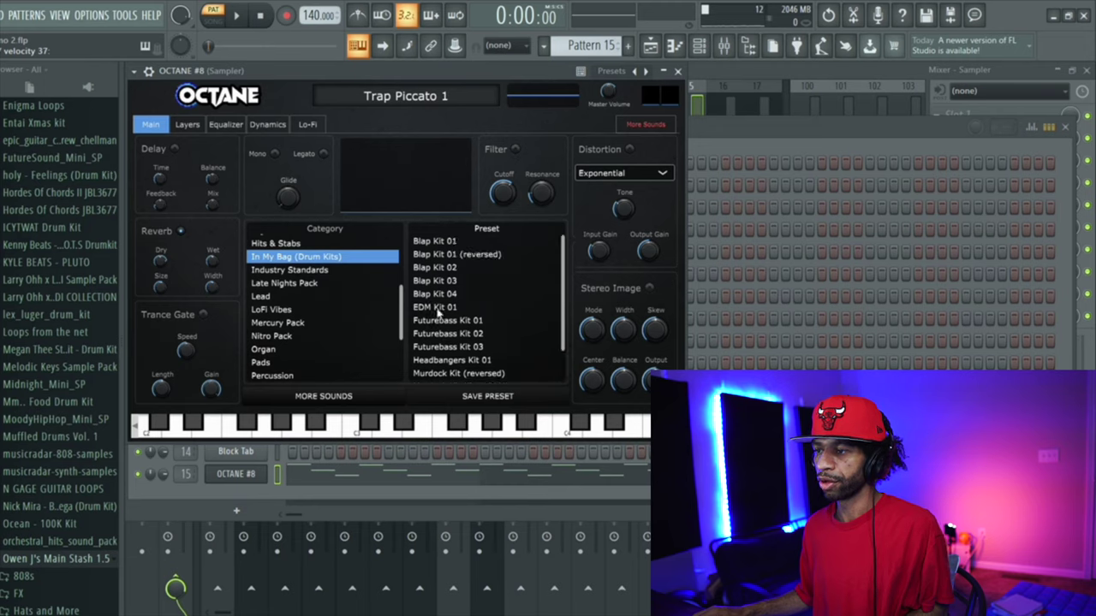
click(445, 244)
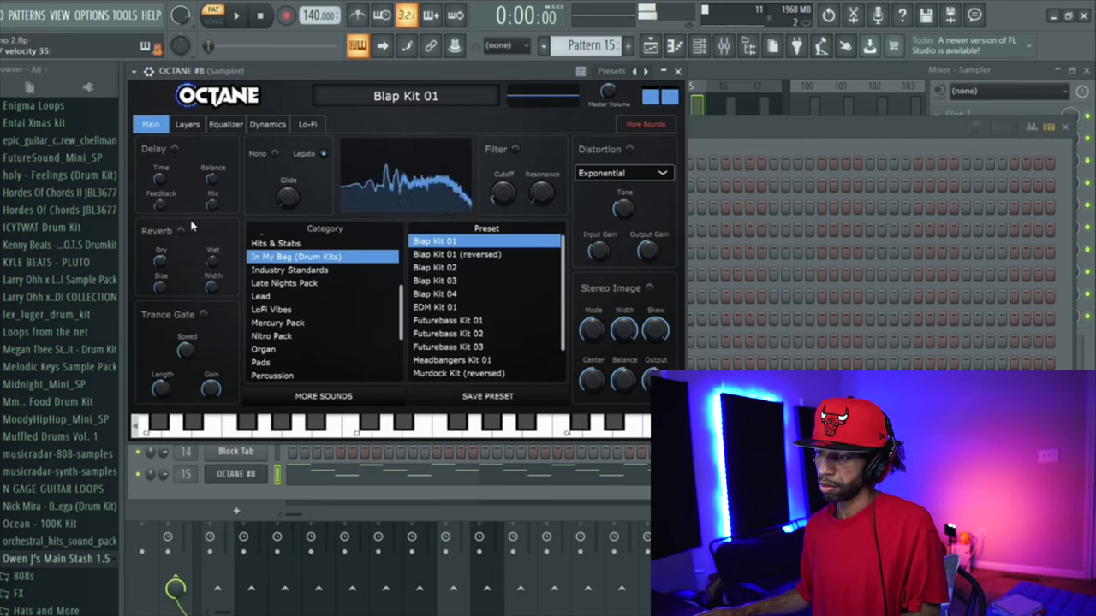
click(430, 255)
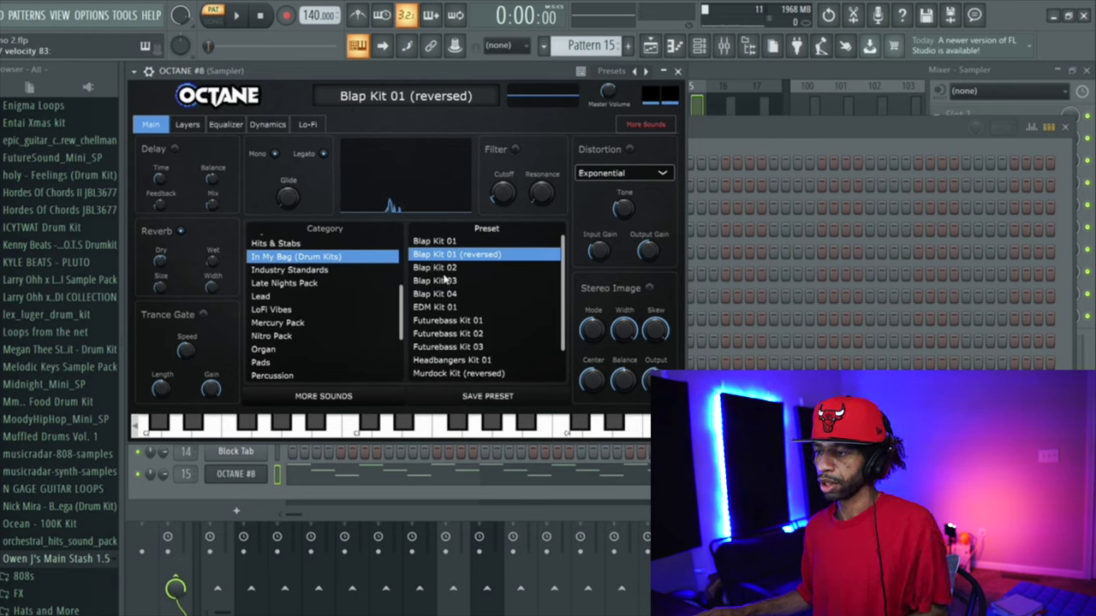
click(444, 322)
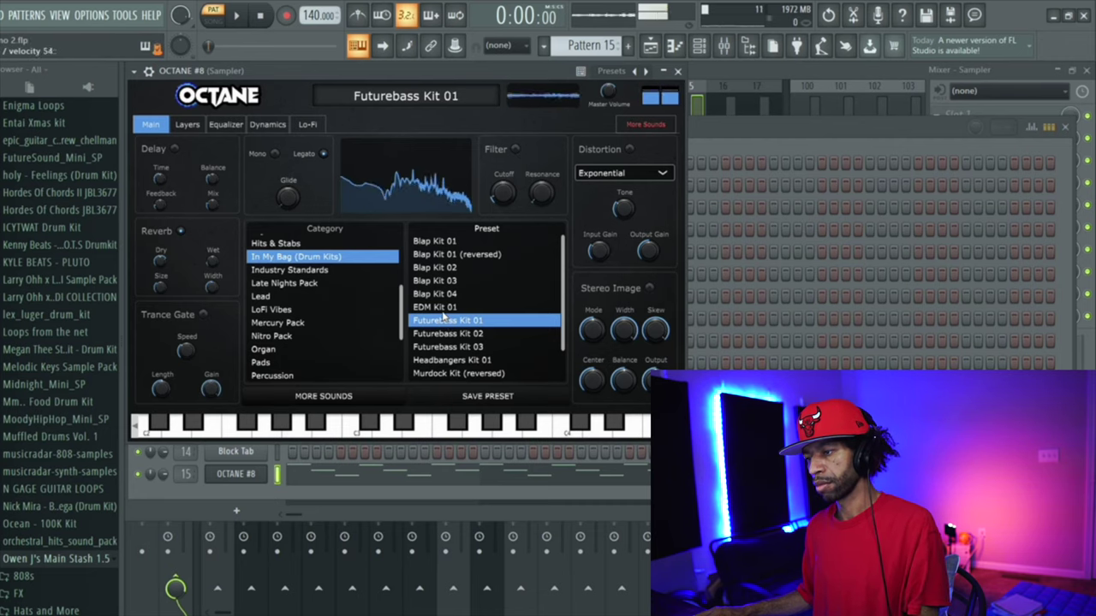
scroll(454, 321, down, 1)
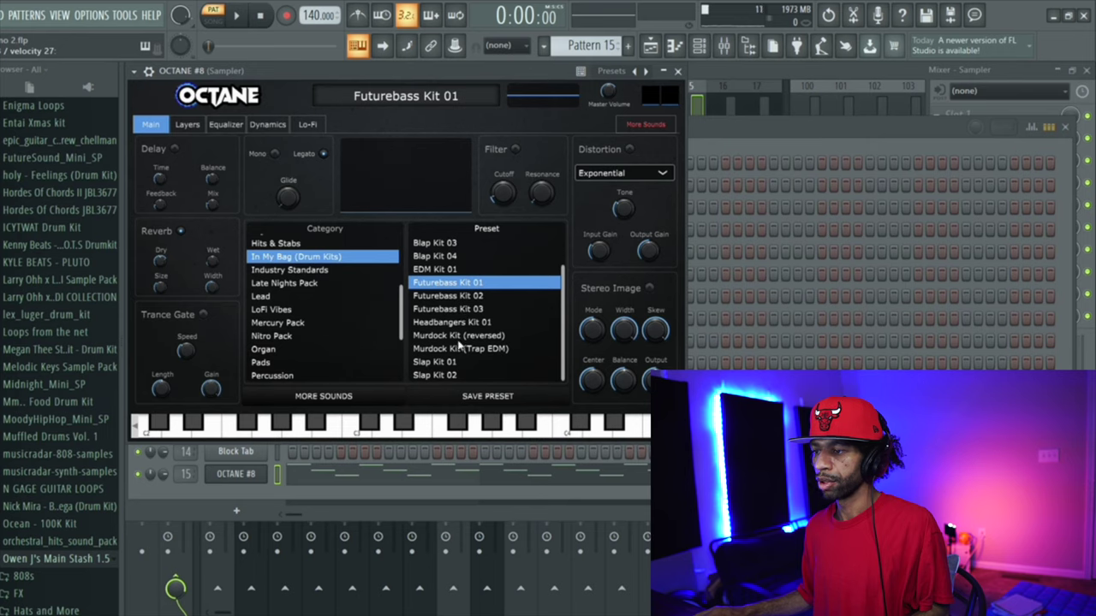
click(461, 335)
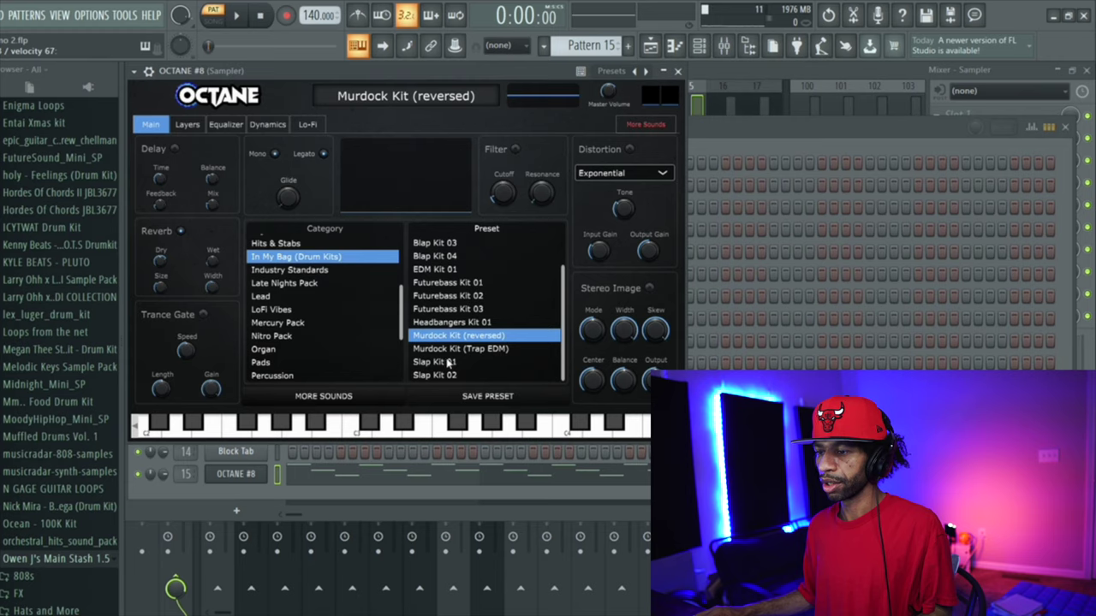
click(448, 363)
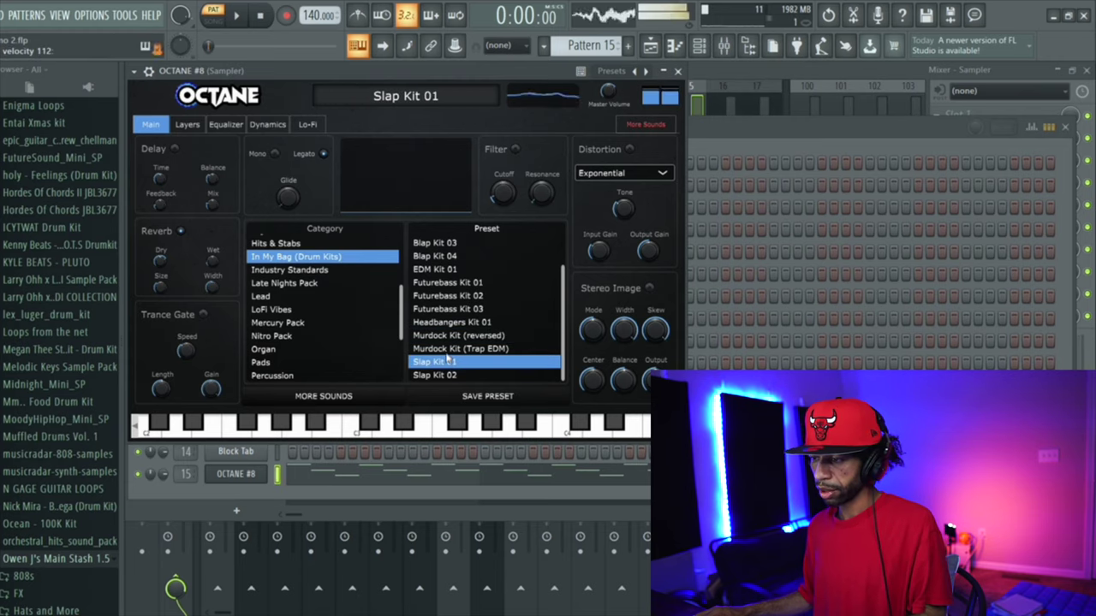